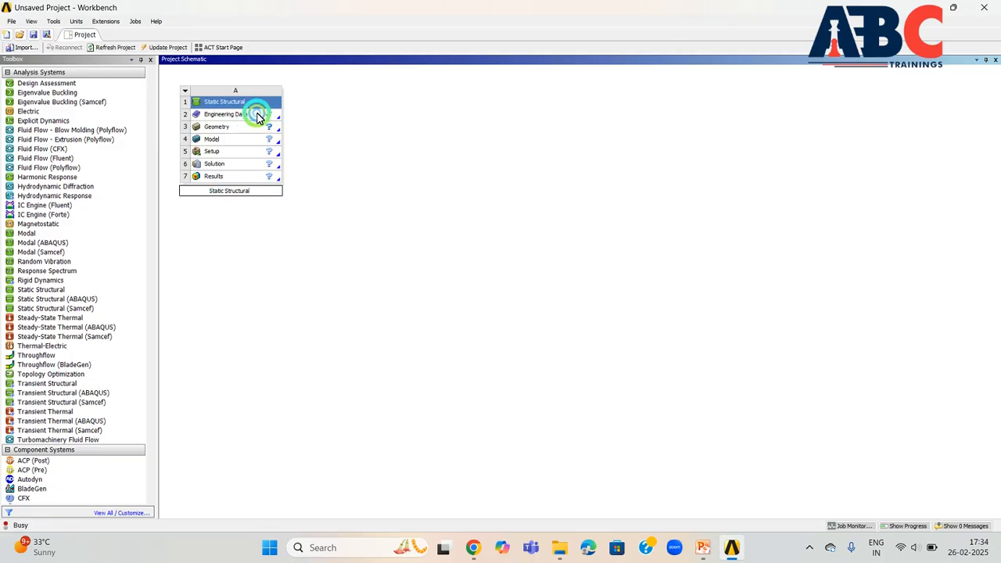
Step: Add a new material named Aluminum to the Static Structural engineering data and give it the Isotropic Elasticity property
{"action": "double_click", "coordinate": [256, 115]}
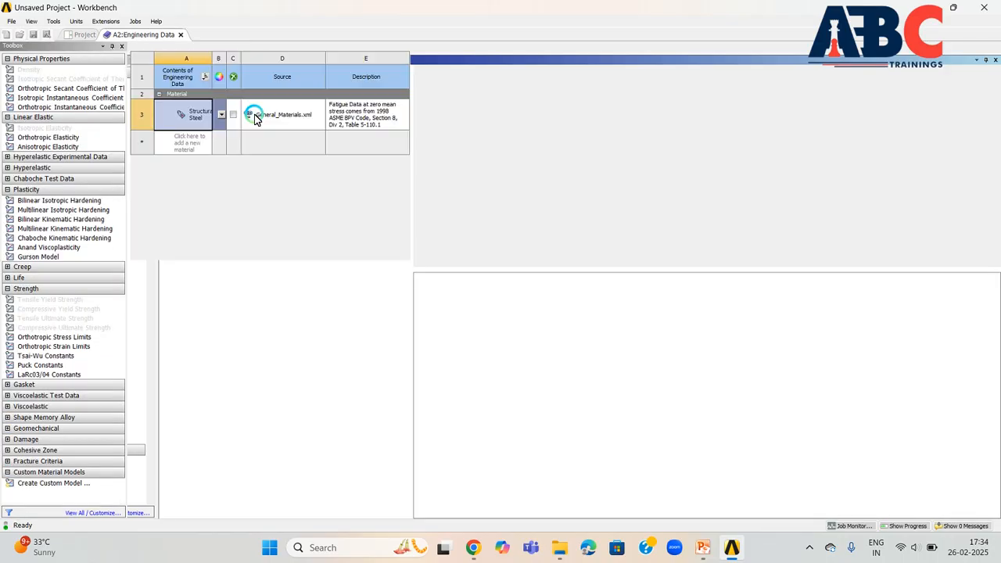
{"action": "left_click", "coordinate": [175, 157]}
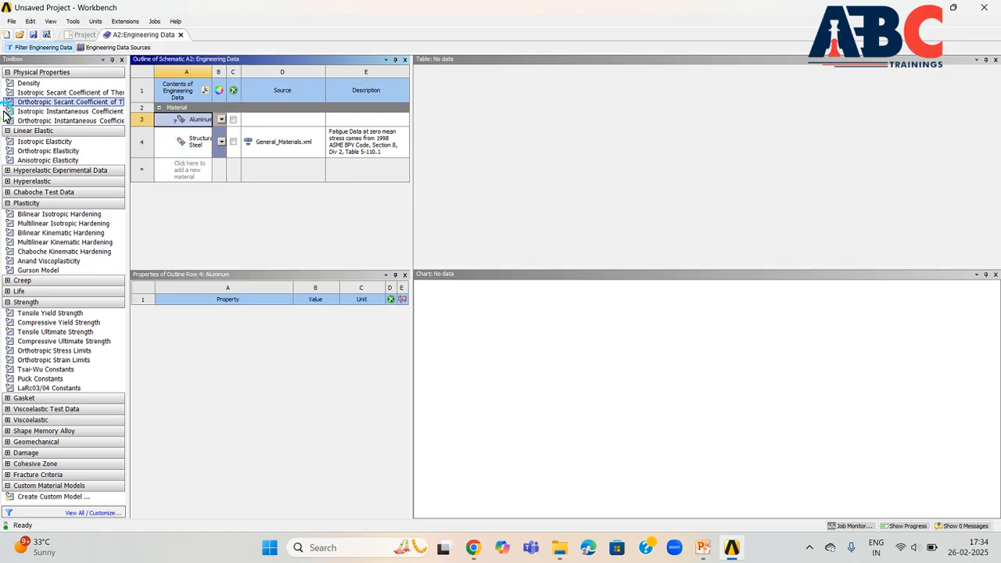
{"action": "left_click_drag", "start_coordinate": [11, 143], "coordinate": [14, 144]}
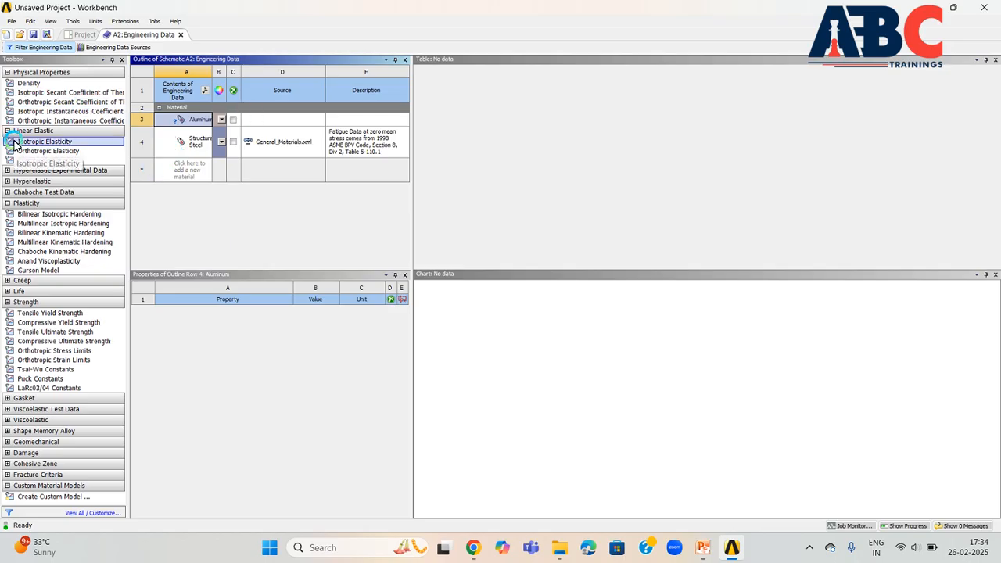
{"action": "double_click", "coordinate": [14, 143]}
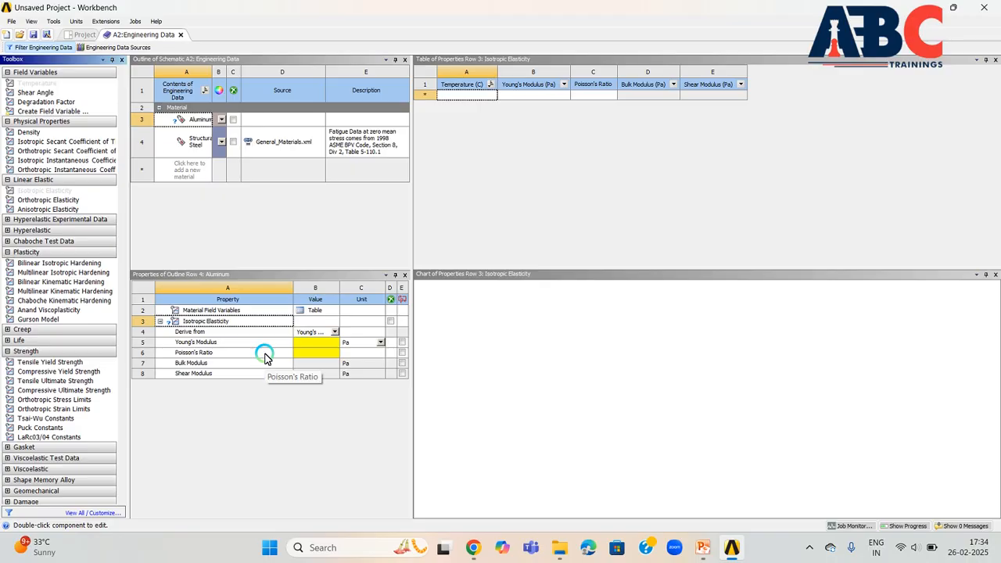
Step: Set the aluminum's Young's Modulus to 70000 MPa and its Poisson's Ratio to 0.3
{"action": "left_click", "coordinate": [380, 343]}
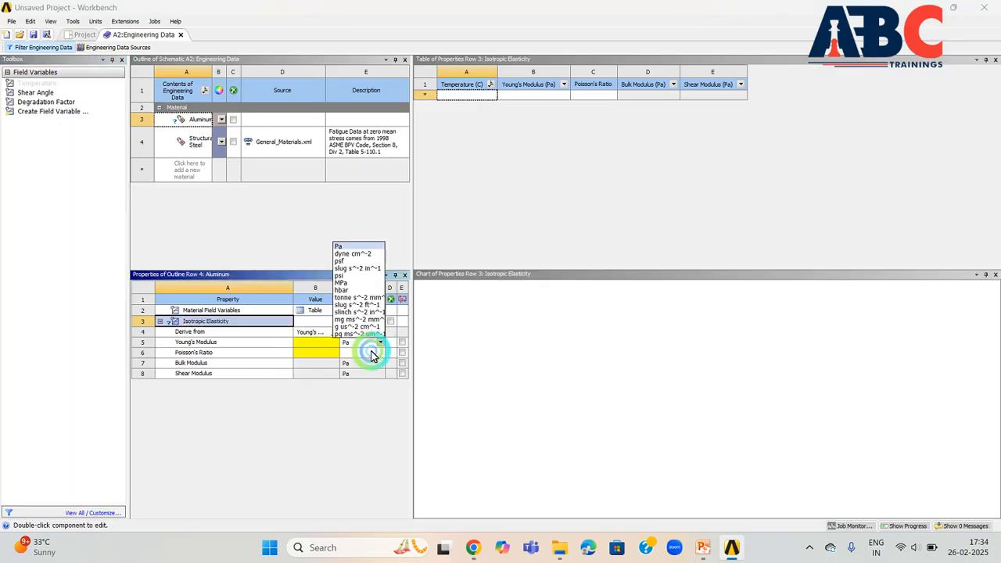
{"action": "left_click", "coordinate": [342, 282]}
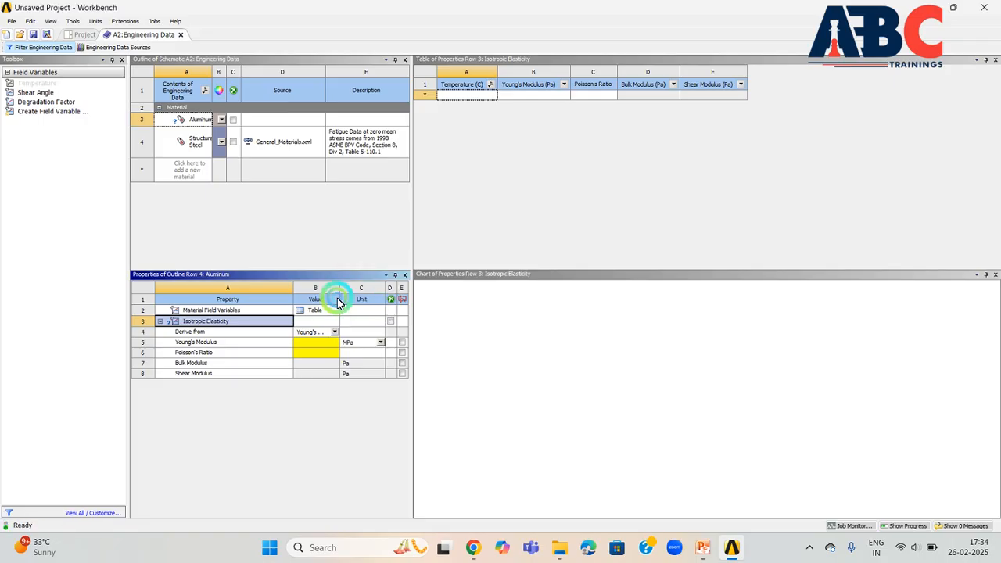
{"action": "left_click", "coordinate": [311, 342]}
{"action": "left_click", "coordinate": [311, 342]}
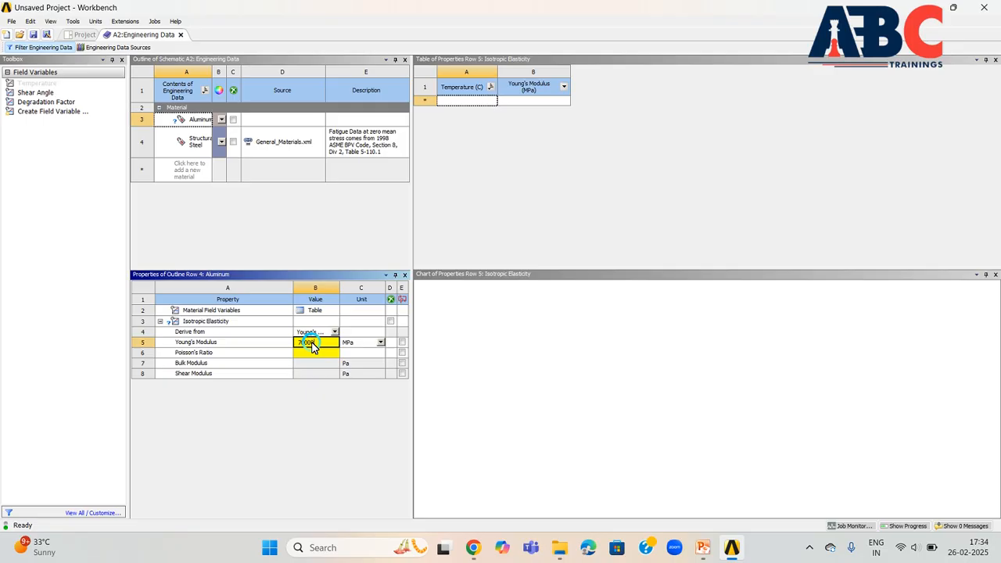
{"action": "type", "text": "70000"}
{"action": "key", "text": "Return"}
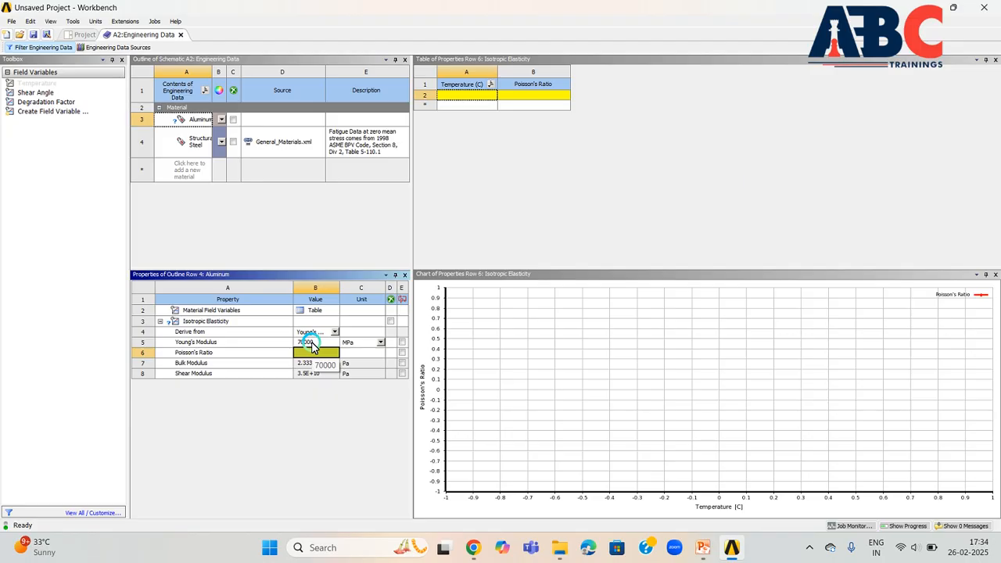
{"action": "type", "text": "0.3"}
{"action": "key", "text": "Return"}
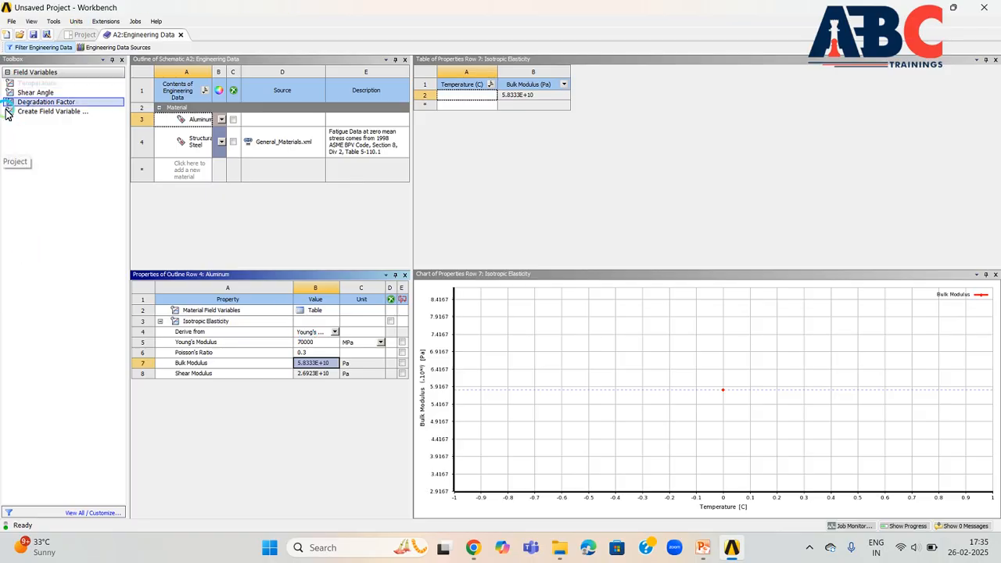
Step: Add the Compressive Yield Strength property to the aluminum material and set it to 240 MPa
{"action": "left_click", "coordinate": [194, 119]}
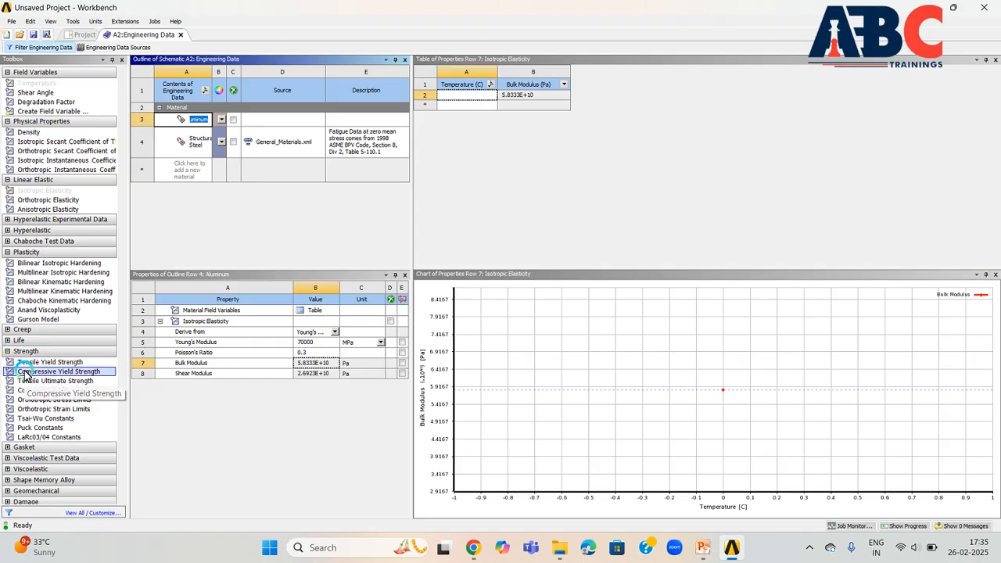
{"action": "left_click_drag", "start_coordinate": [25, 373], "coordinate": [320, 485]}
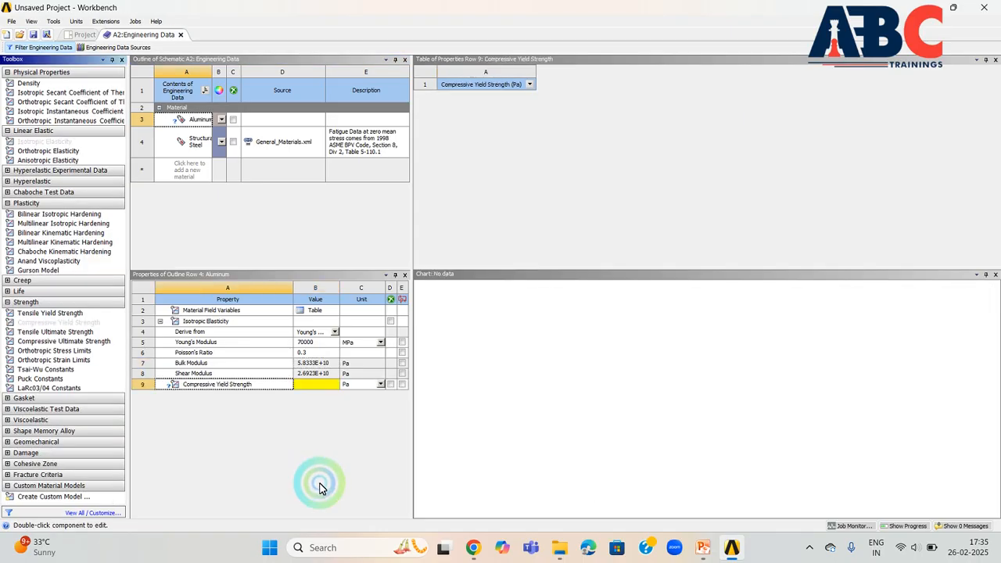
{"action": "left_click", "coordinate": [308, 384]}
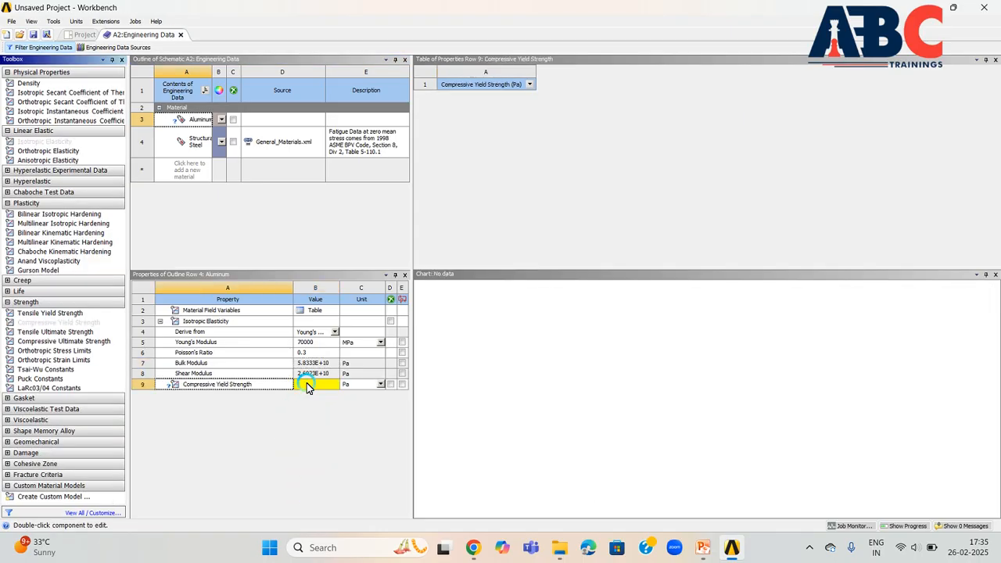
{"action": "left_click", "coordinate": [380, 384]}
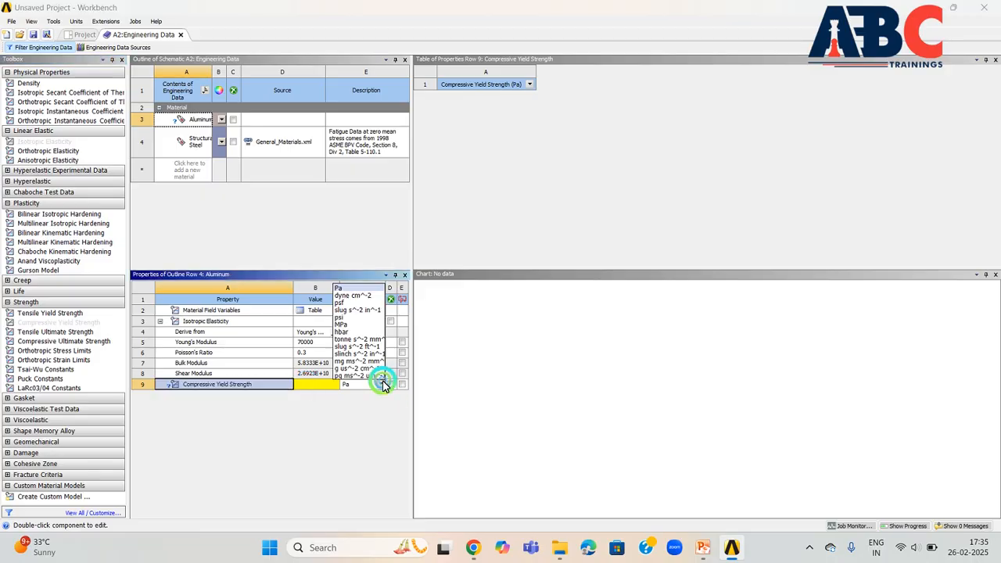
{"action": "left_click", "coordinate": [348, 324]}
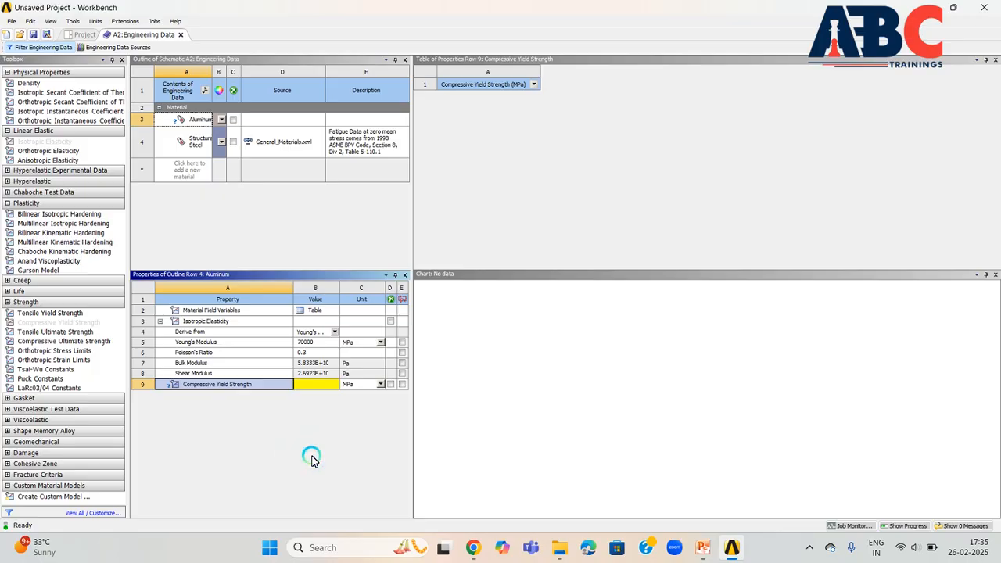
{"action": "left_click", "coordinate": [302, 384]}
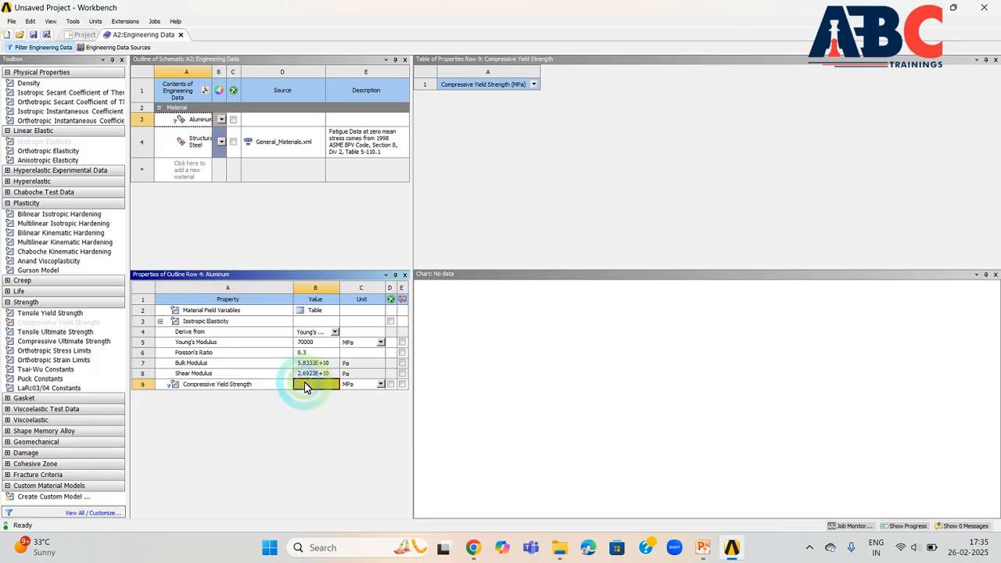
{"action": "type", "text": "240"}
{"action": "key", "text": "Return"}
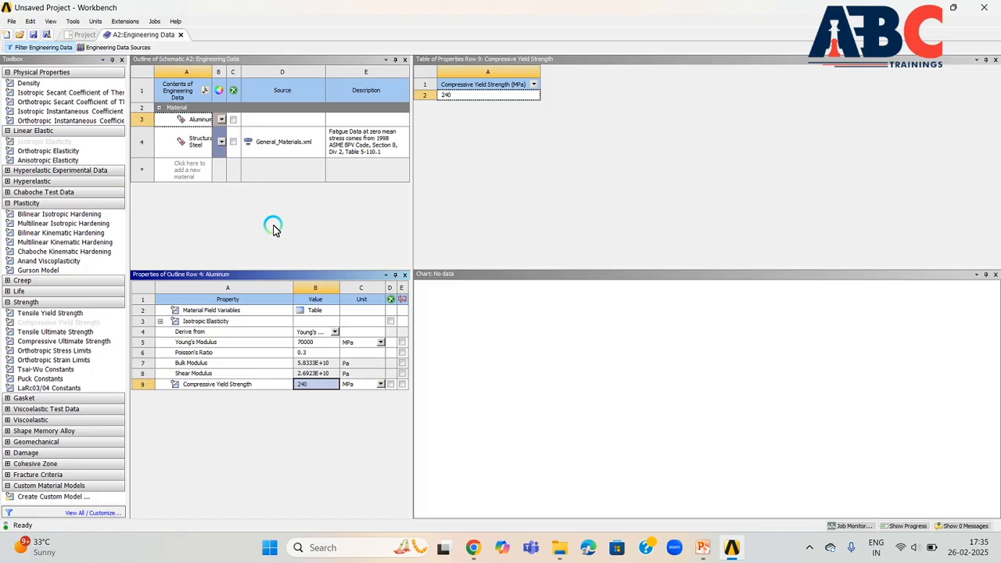
Step: Open the Static Structural system's geometry in DesignModeler and look straight at the XY plane
{"action": "left_click", "coordinate": [84, 35]}
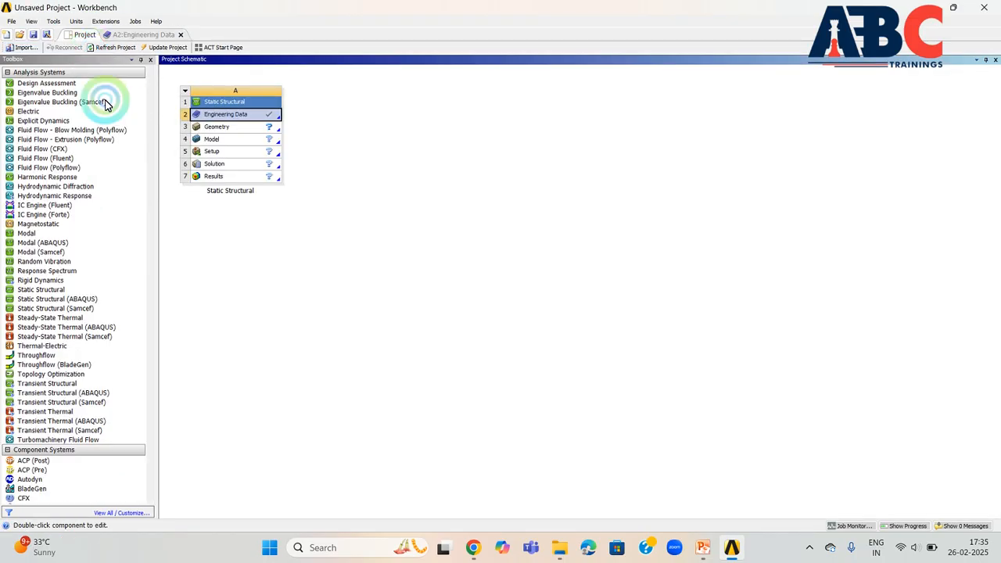
{"action": "double_click", "coordinate": [236, 130]}
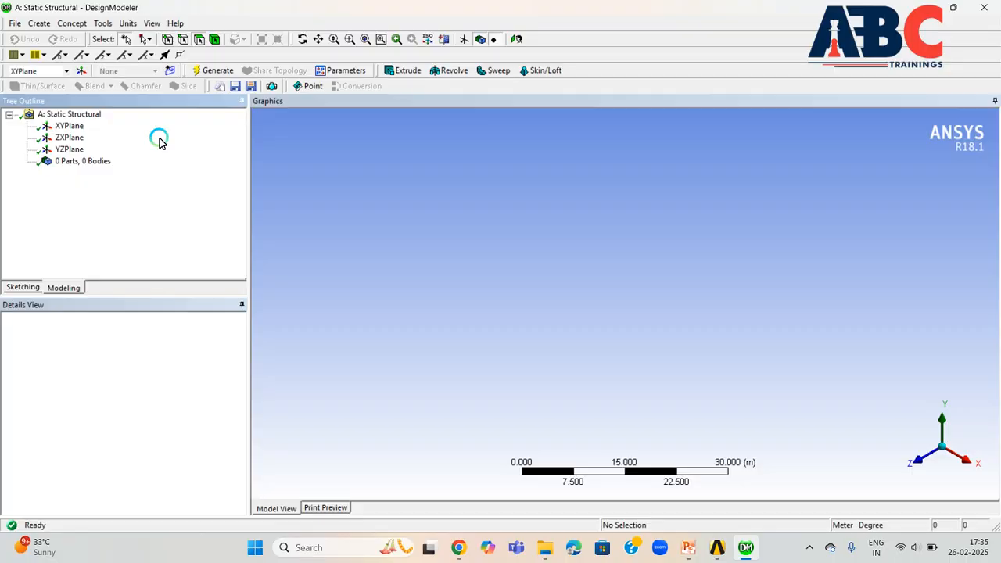
{"action": "left_click", "coordinate": [69, 126]}
{"action": "left_click", "coordinate": [516, 38]}
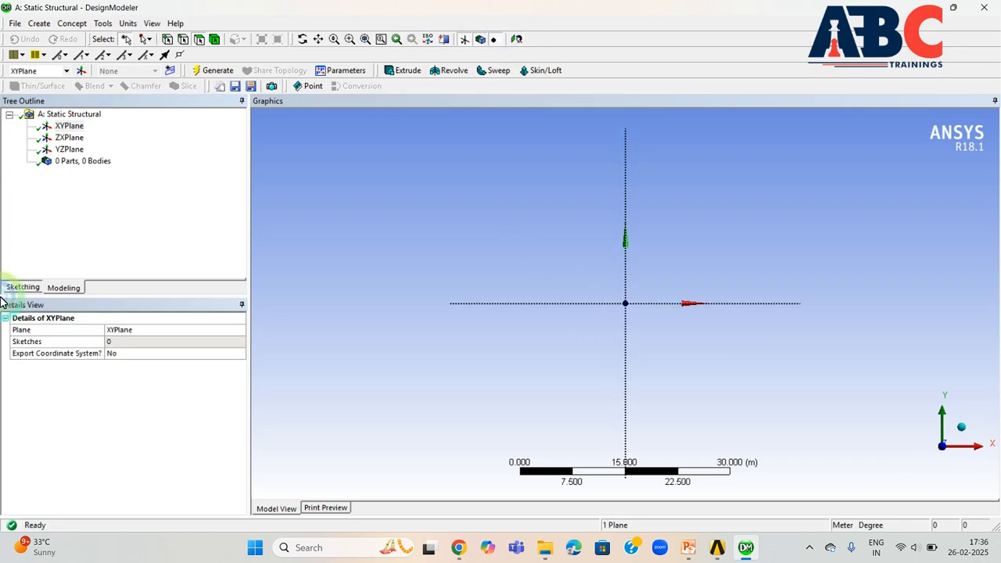
Step: Change the length unit of the geometry model to millimetres
{"action": "left_click", "coordinate": [128, 24]}
{"action": "left_click", "coordinate": [145, 66]}
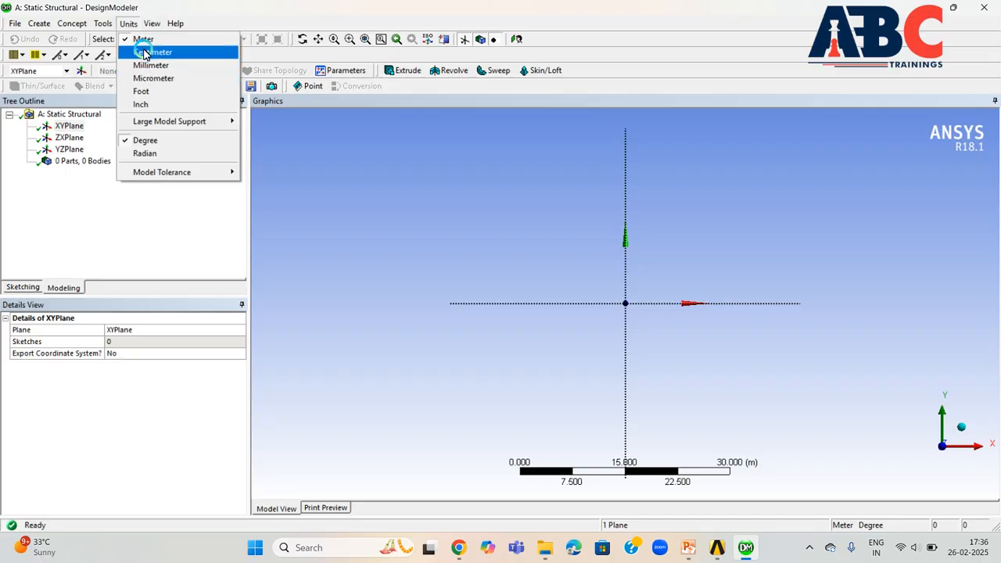
{"action": "left_click", "coordinate": [145, 68]}
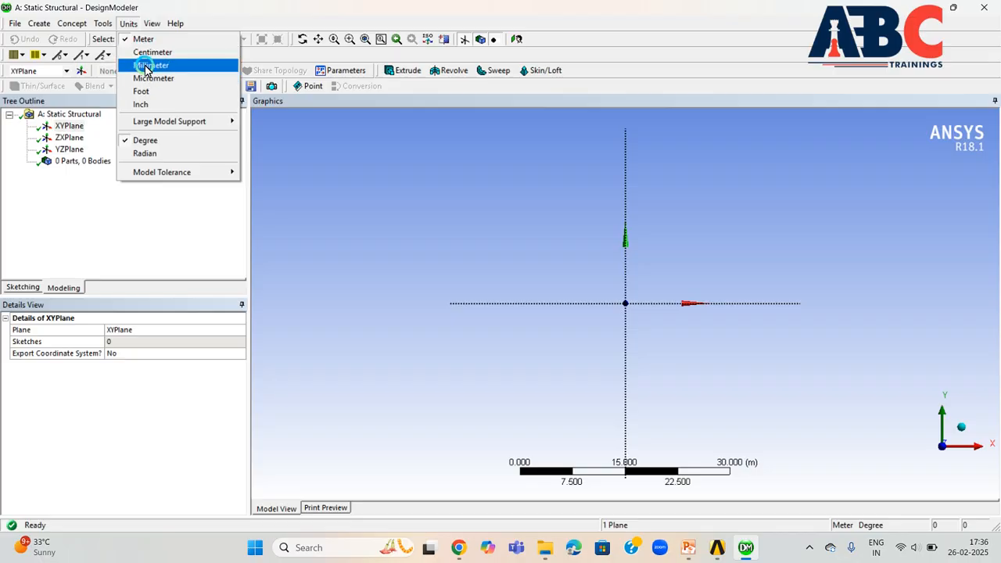
Step: Sketch a rectangle about 57 mm wide and 62 mm high around the origin on the XY plane
{"action": "left_click", "coordinate": [17, 288]}
{"action": "left_click", "coordinate": [35, 190]}
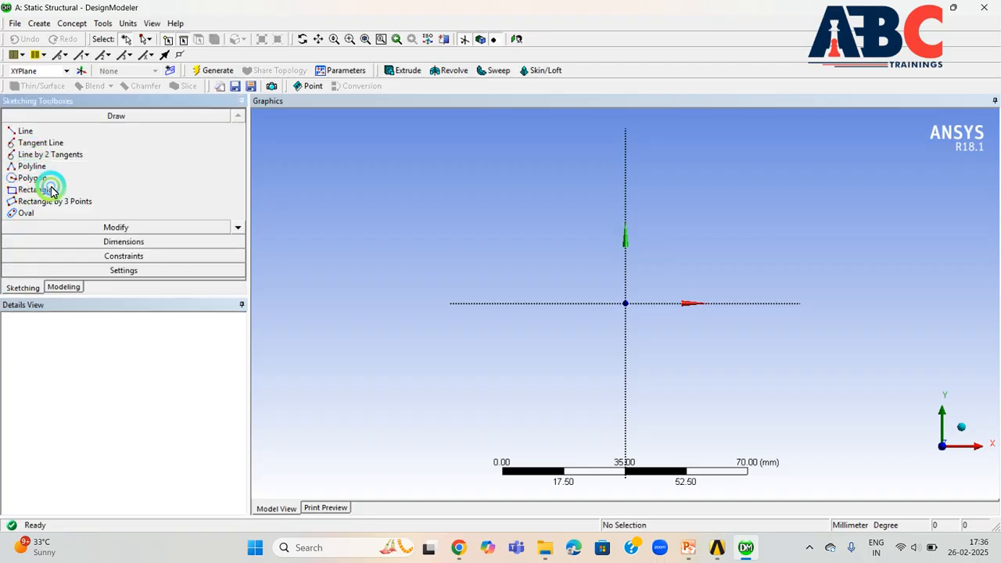
{"action": "left_click", "coordinate": [524, 212]}
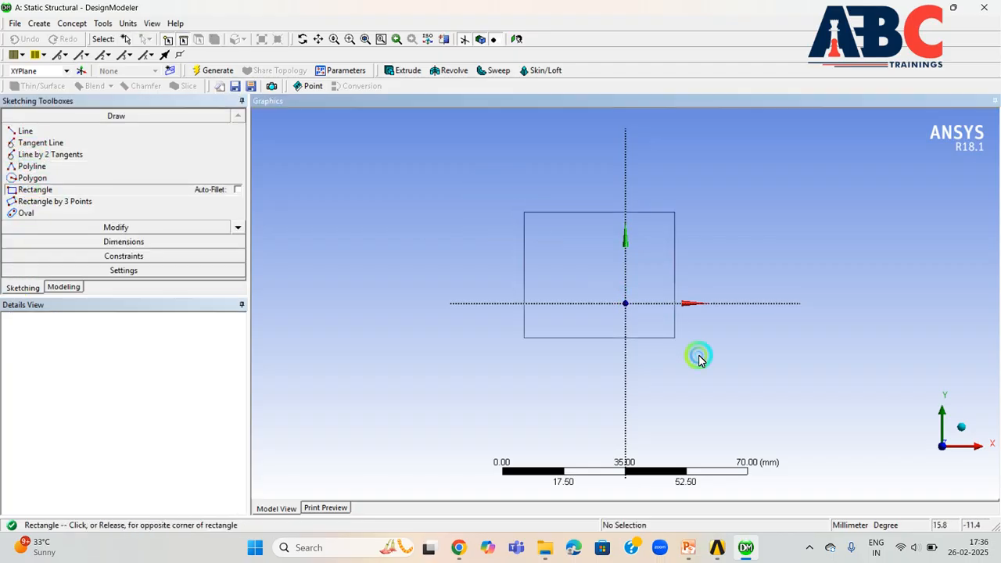
{"action": "left_click", "coordinate": [726, 429]}
Step: Dimension the rectangle's width along its top edge and its height along its left edge
{"action": "left_click", "coordinate": [125, 241]}
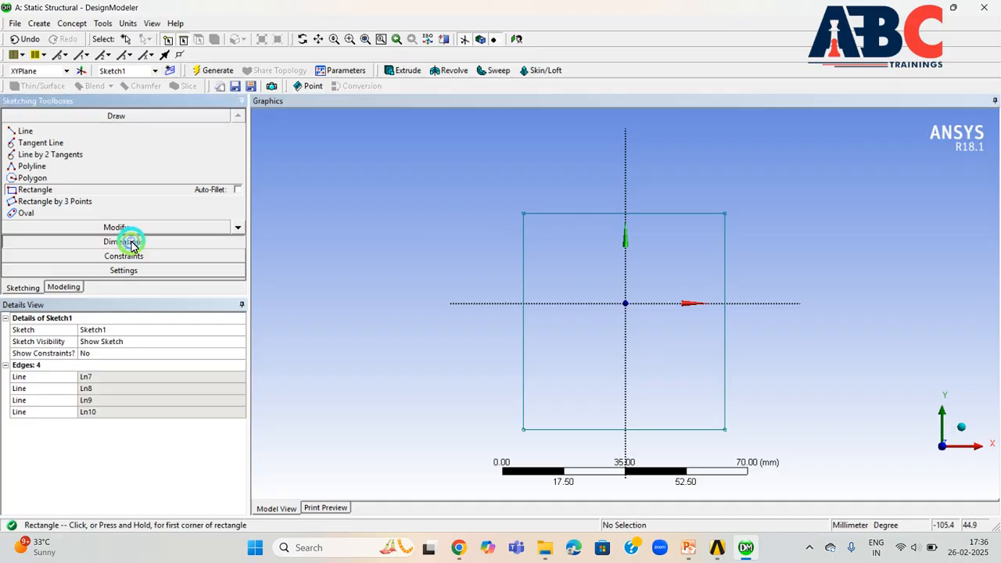
{"action": "left_click", "coordinate": [604, 213]}
{"action": "left_click", "coordinate": [610, 175]}
{"action": "left_click", "coordinate": [523, 348]}
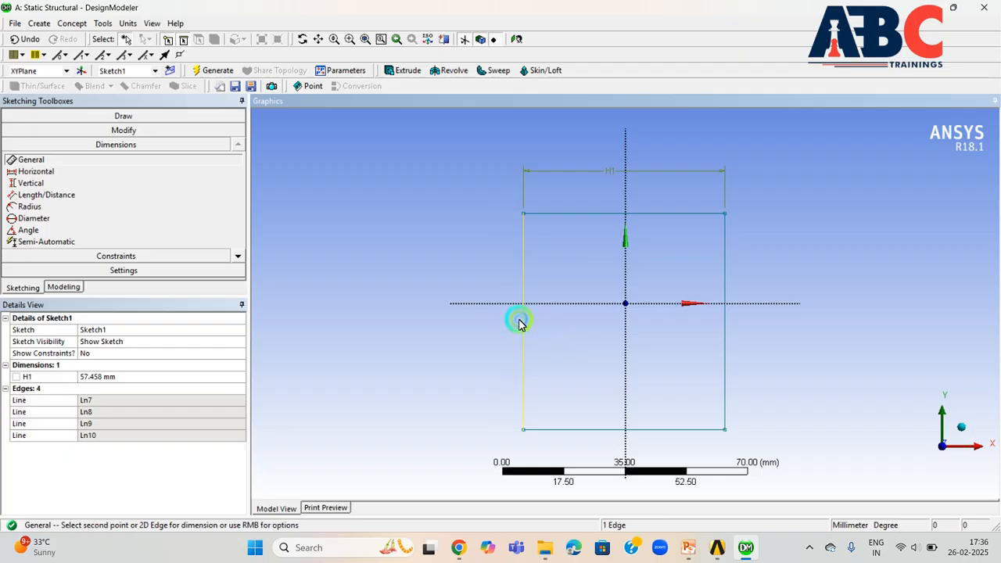
{"action": "left_click", "coordinate": [512, 317]}
Step: Set the rectangle's width to 210 mm and its height to 280 mm
{"action": "left_click", "coordinate": [130, 376]}
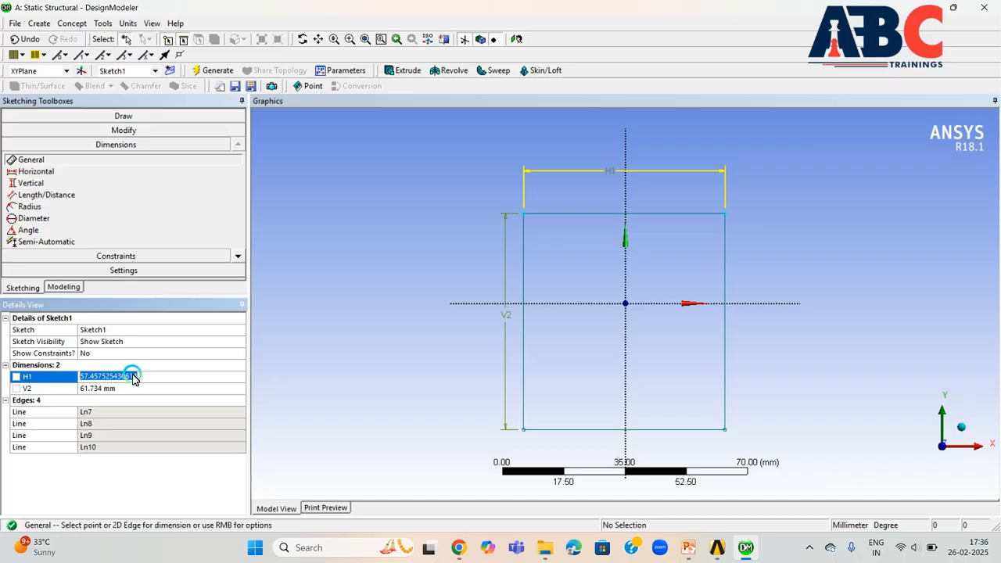
{"action": "type", "text": "210"}
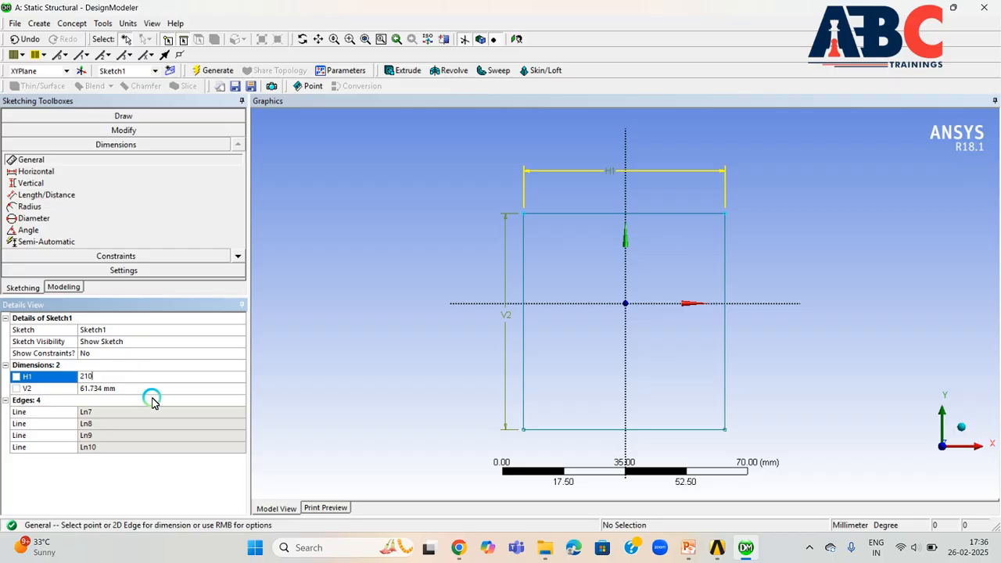
{"action": "key", "text": "Return"}
{"action": "left_click", "coordinate": [143, 394]}
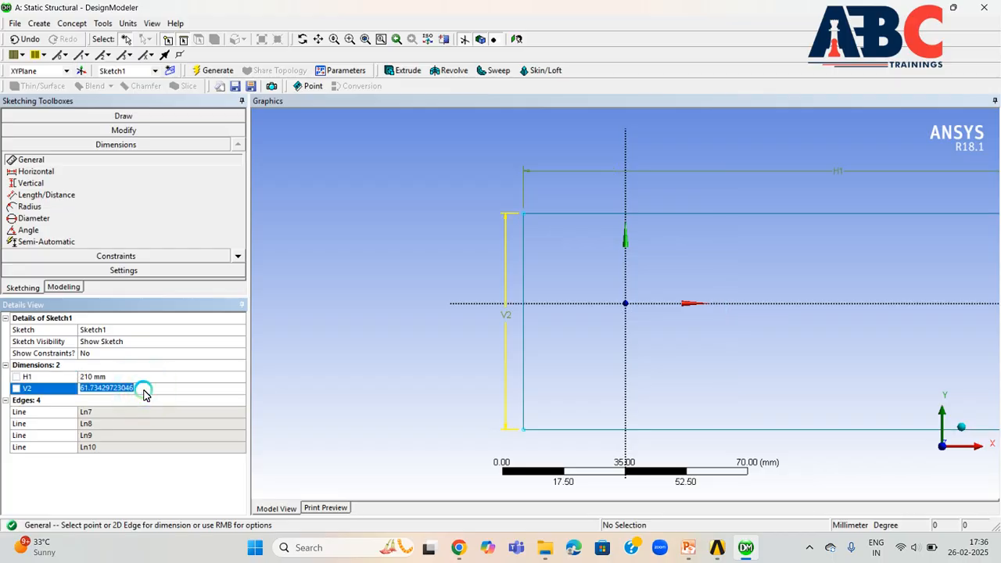
{"action": "type", "text": "280"}
{"action": "key", "text": "Return"}
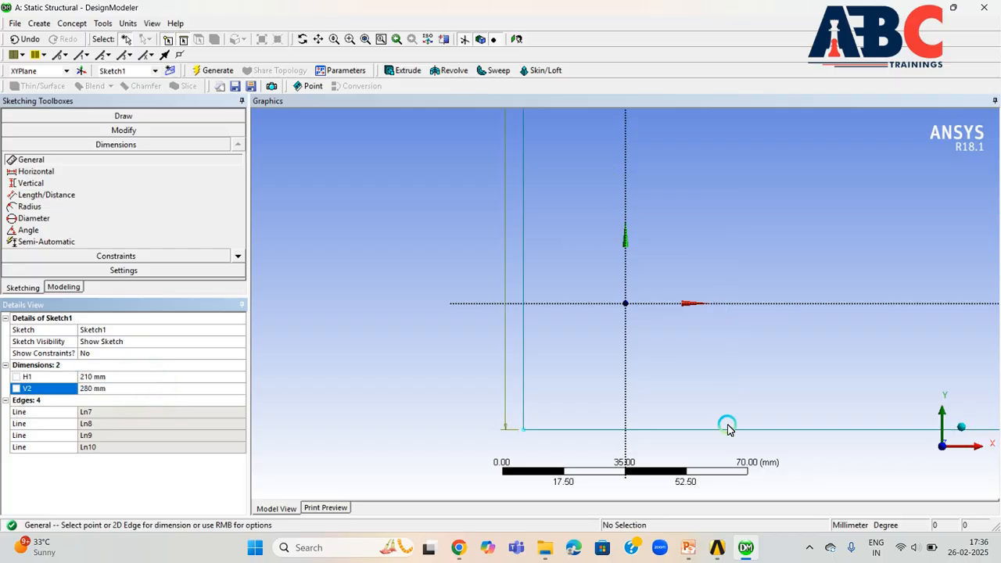
Step: Extrude the rectangle sketch 2200 mm along its normal as added material and generate the solid body
{"action": "scroll", "coordinate": [721, 380], "scroll_direction": "up", "scroll_amount": 2}
{"action": "scroll", "coordinate": [720, 379], "scroll_direction": "down", "scroll_amount": 2}
{"action": "scroll", "coordinate": [722, 380], "scroll_direction": "down", "scroll_amount": 5}
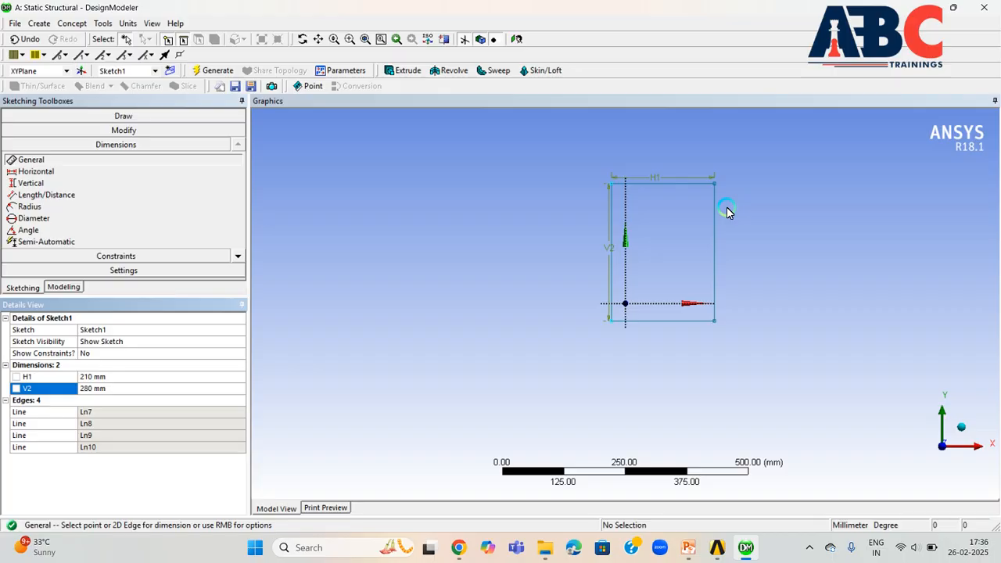
{"action": "left_click", "coordinate": [961, 427]}
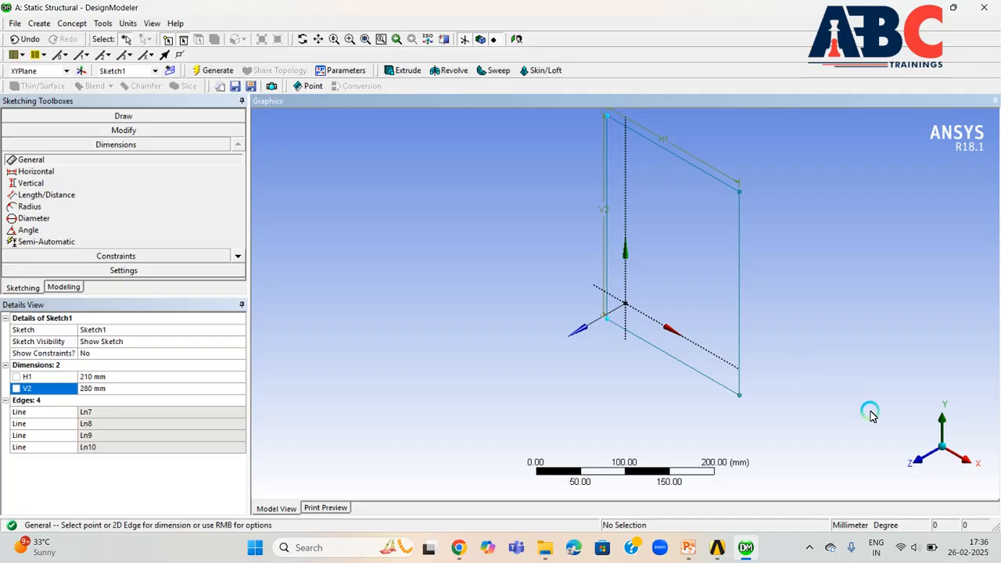
{"action": "left_click", "coordinate": [966, 460]}
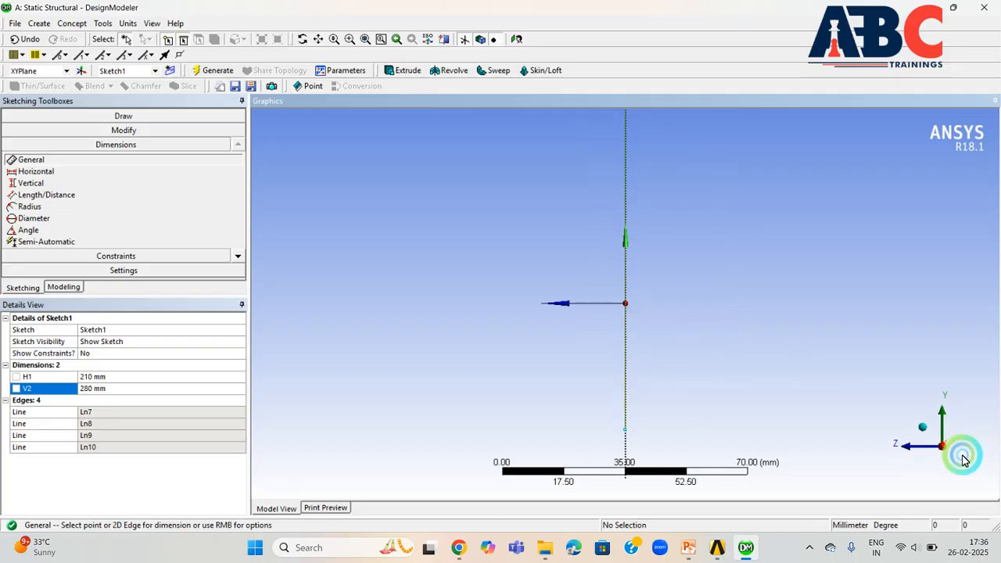
{"action": "left_click", "coordinate": [923, 427]}
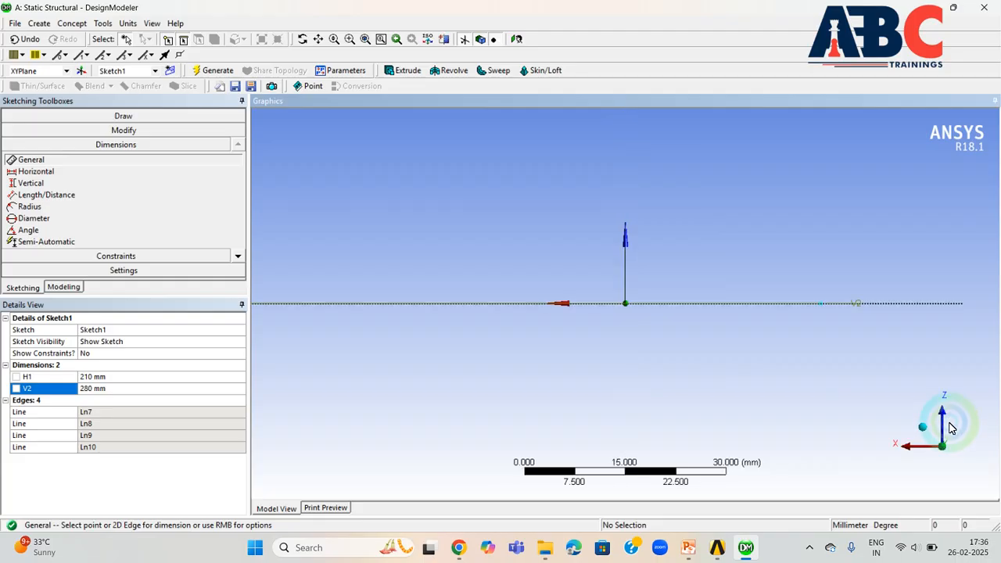
{"action": "left_click", "coordinate": [924, 428]}
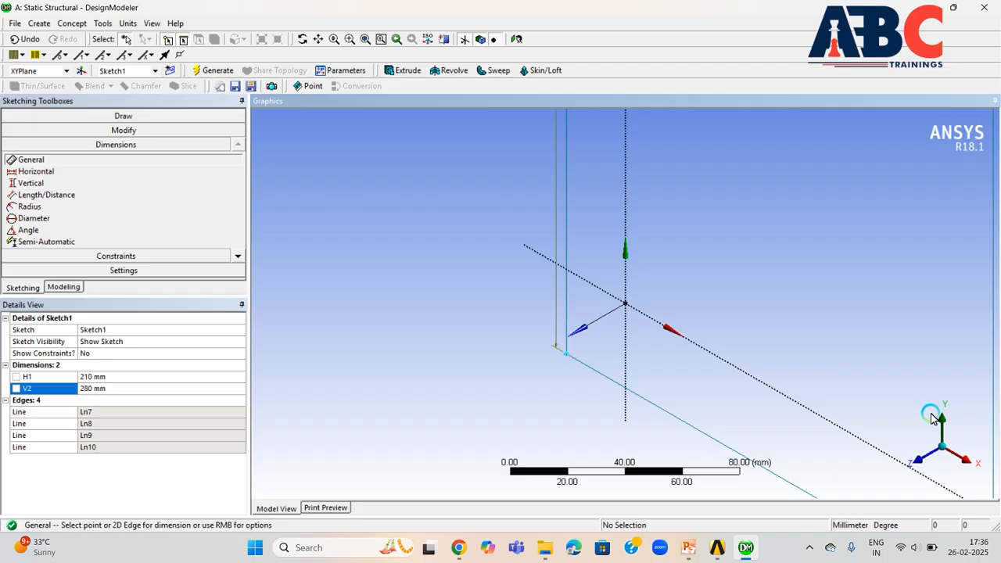
{"action": "left_click", "coordinate": [408, 72]}
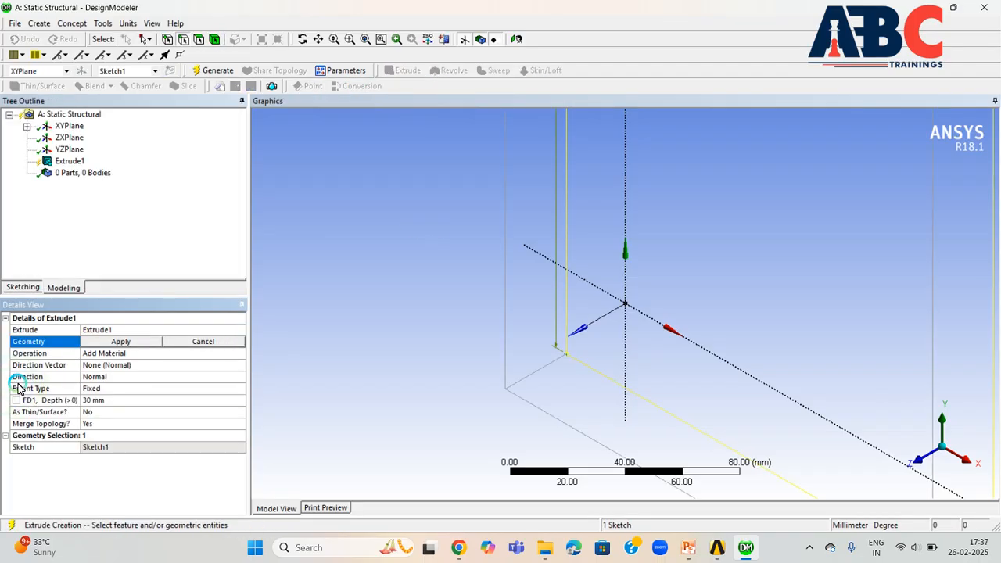
{"action": "left_click", "coordinate": [106, 341]}
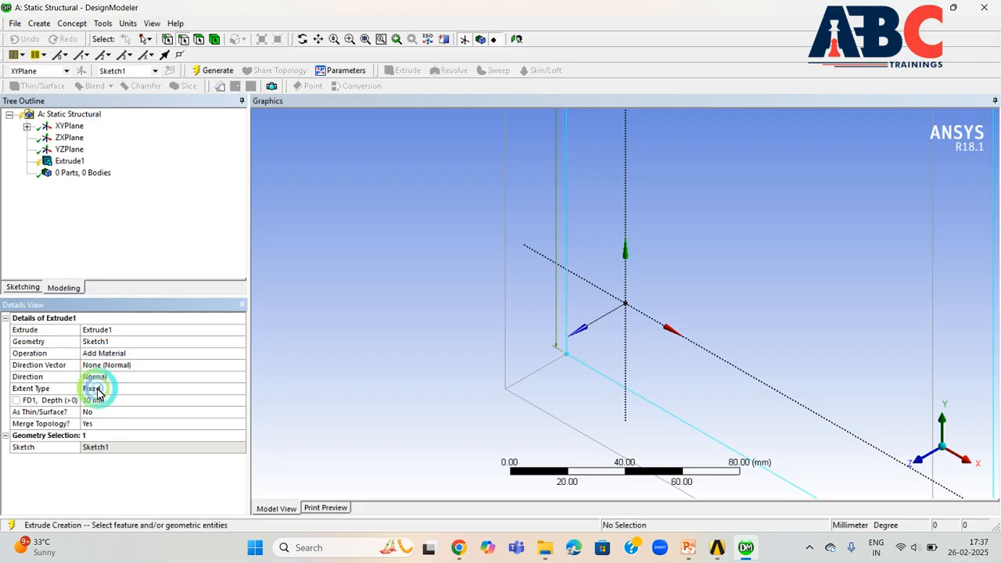
{"action": "left_click", "coordinate": [103, 399]}
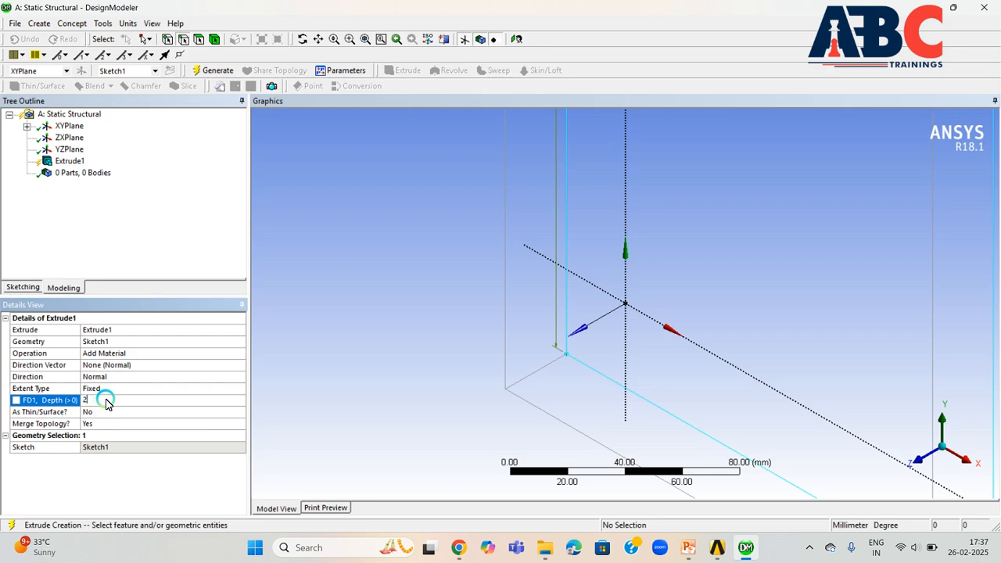
{"action": "key", "text": "Return"}
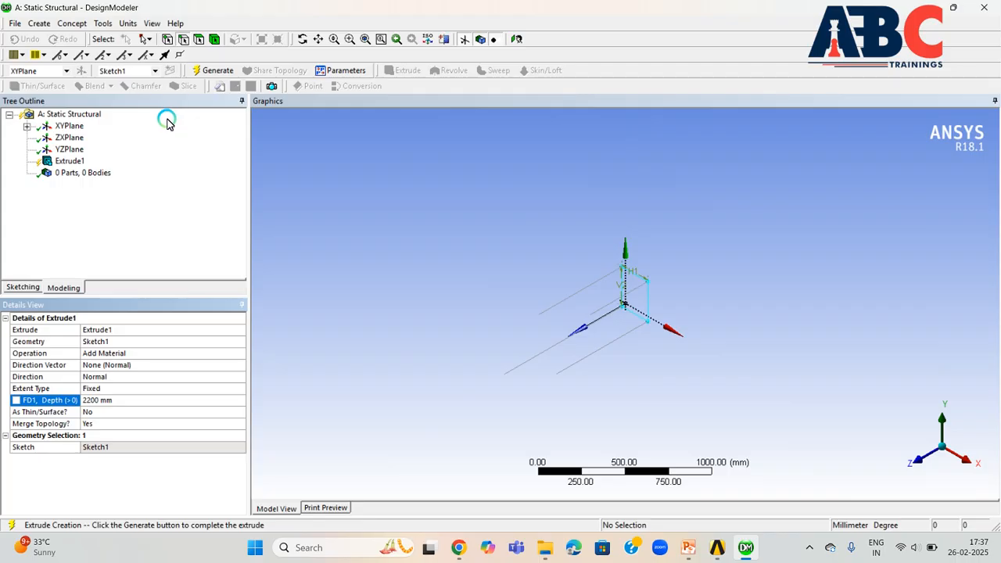
{"action": "left_click", "coordinate": [213, 70]}
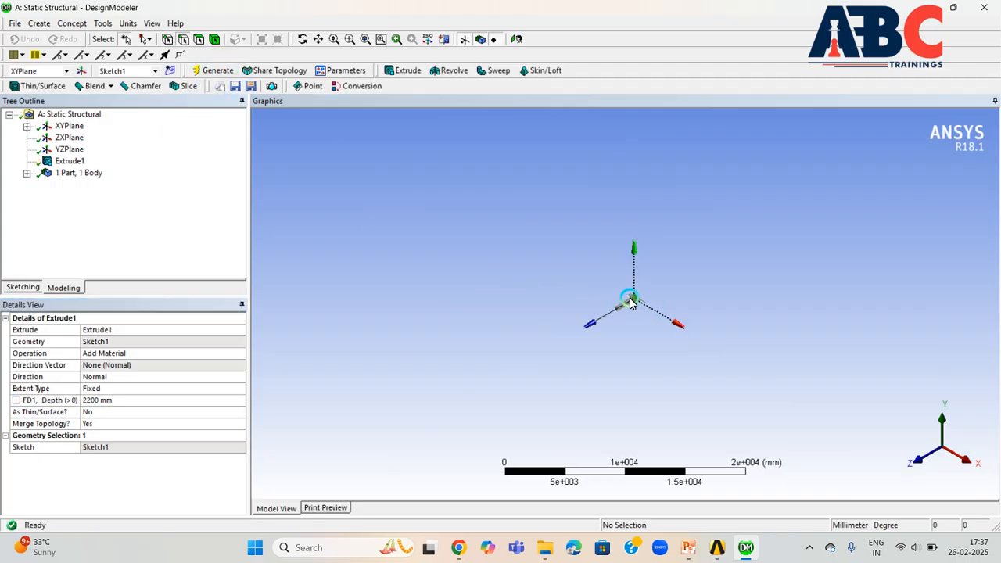
{"action": "middle_click_drag", "start_coordinate": [643, 374], "coordinate": [407, 295]}
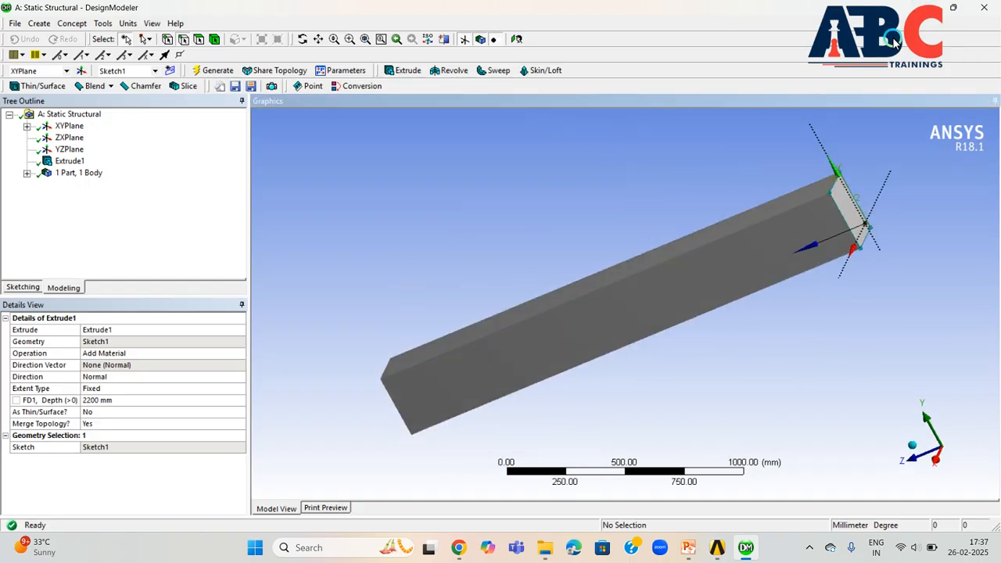
Step: Return to the Workbench project and open the static structural system's model in Mechanical
{"action": "left_click", "coordinate": [922, 7]}
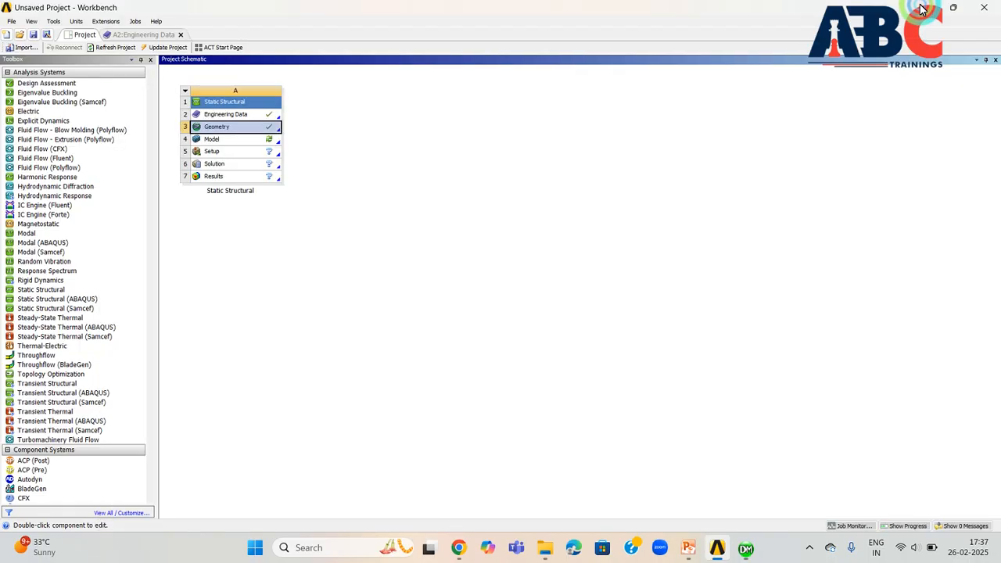
{"action": "left_click", "coordinate": [332, 186]}
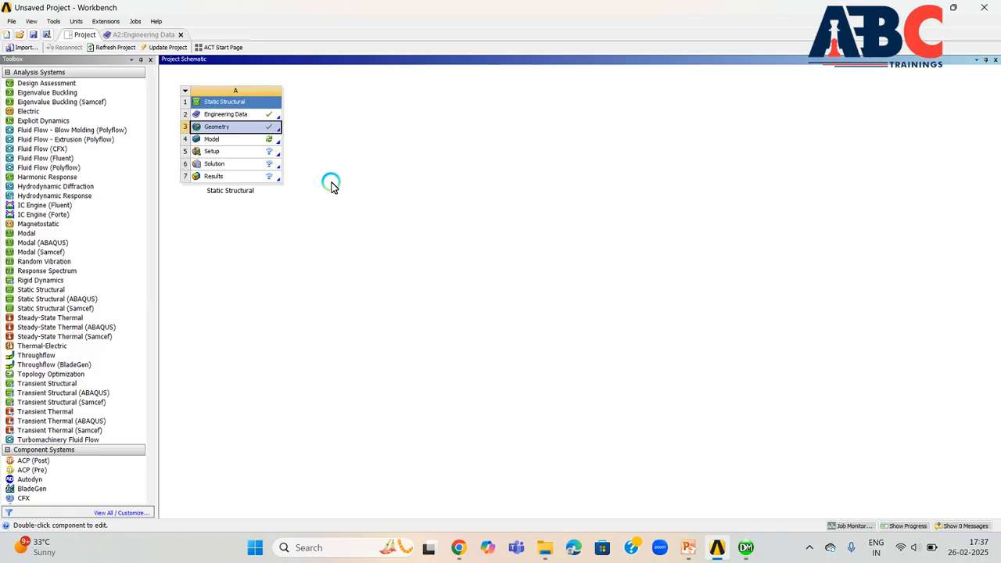
{"action": "left_click", "coordinate": [255, 139]}
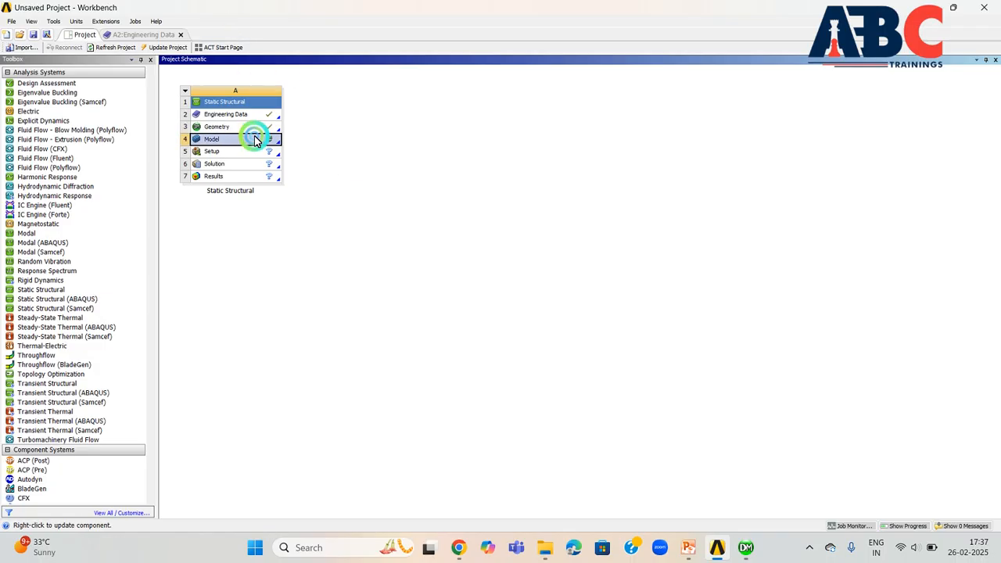
{"action": "double_click", "coordinate": [255, 139]}
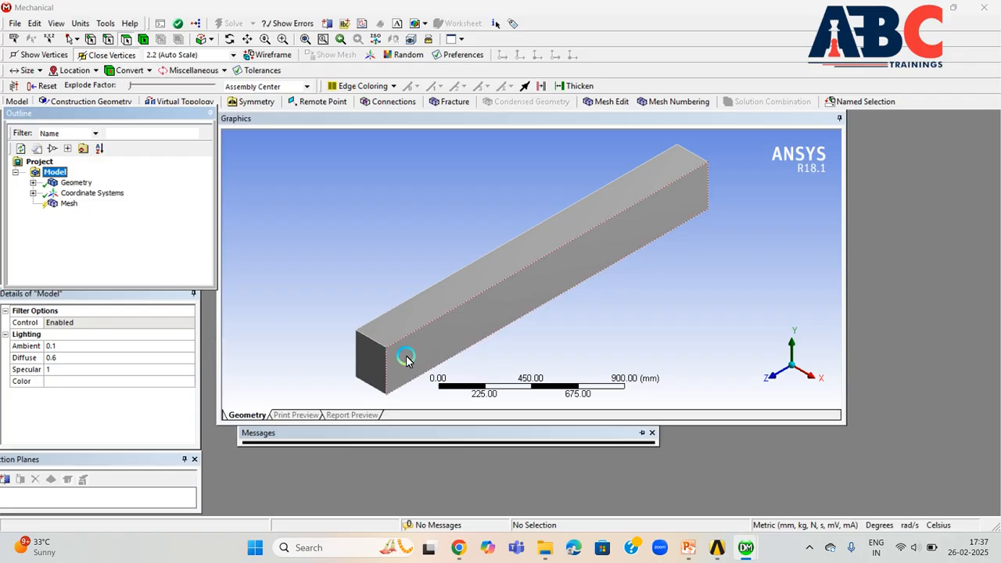
Step: Assign the Aluminum material to the solid body in the model's geometry
{"action": "left_click", "coordinate": [32, 183]}
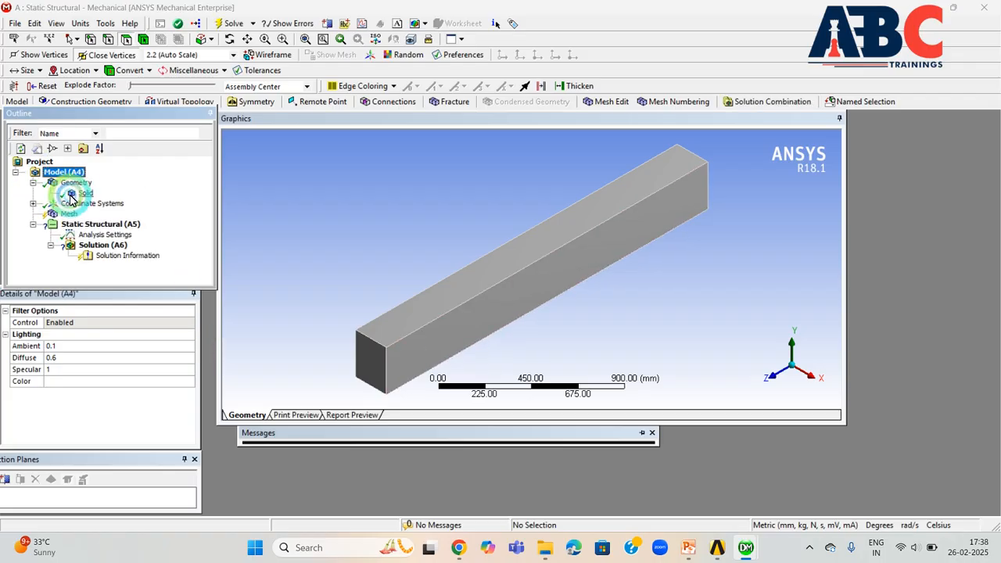
{"action": "left_click", "coordinate": [82, 193]}
{"action": "left_click", "coordinate": [157, 405]}
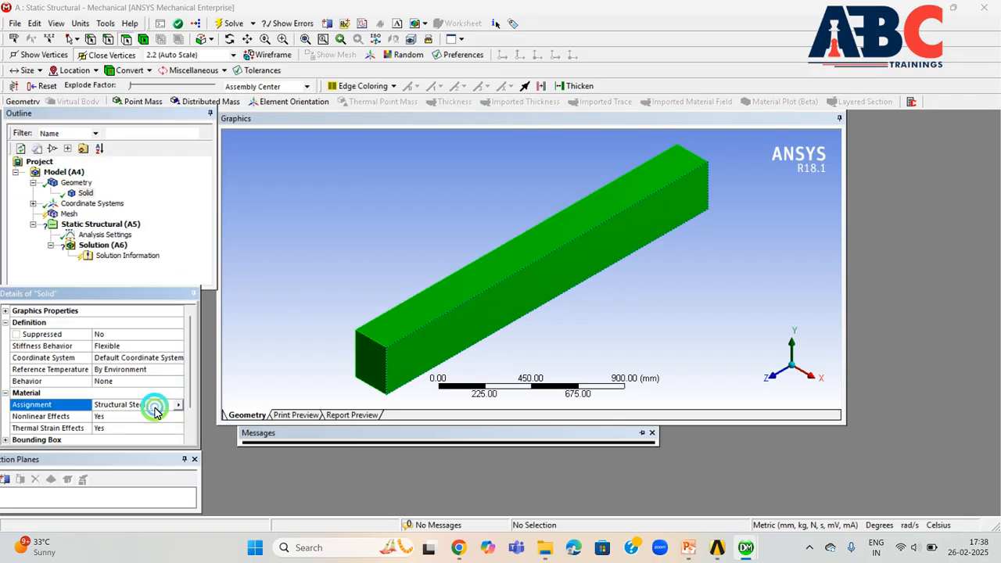
{"action": "left_click", "coordinate": [179, 404]}
{"action": "left_click", "coordinate": [205, 461]}
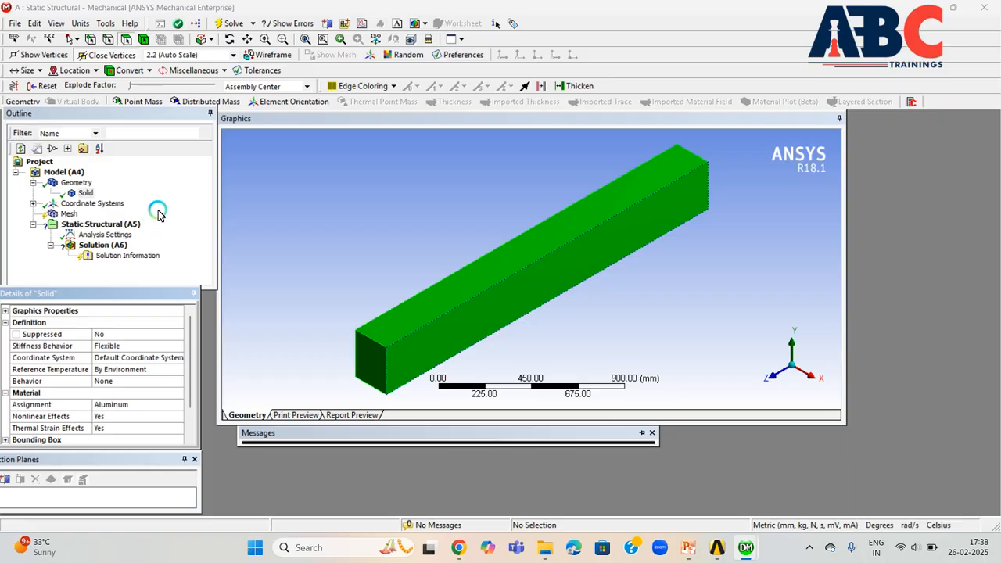
Step: Generate the mesh of the beam with the default mesh settings
{"action": "left_click", "coordinate": [70, 214]}
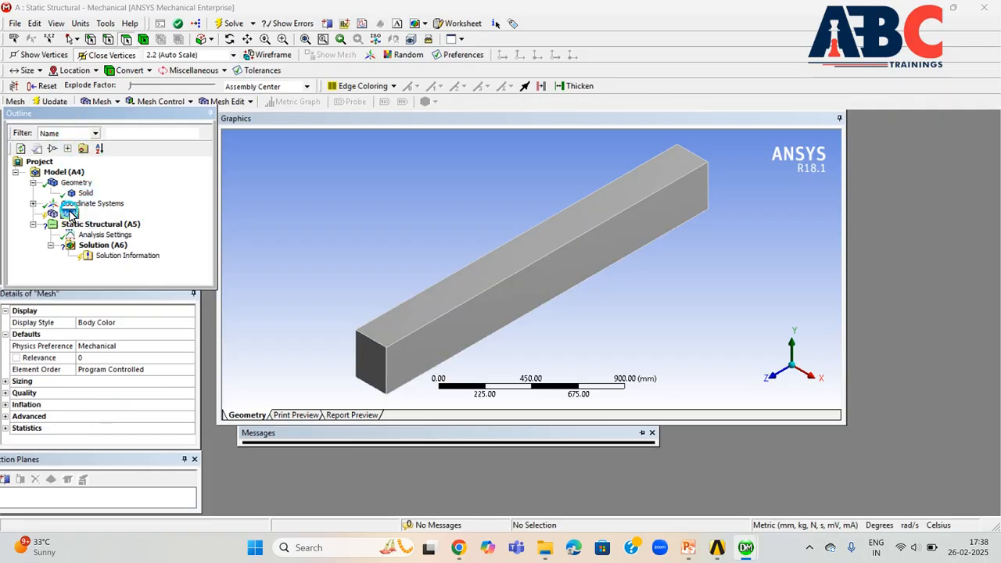
{"action": "right_click", "coordinate": [70, 214]}
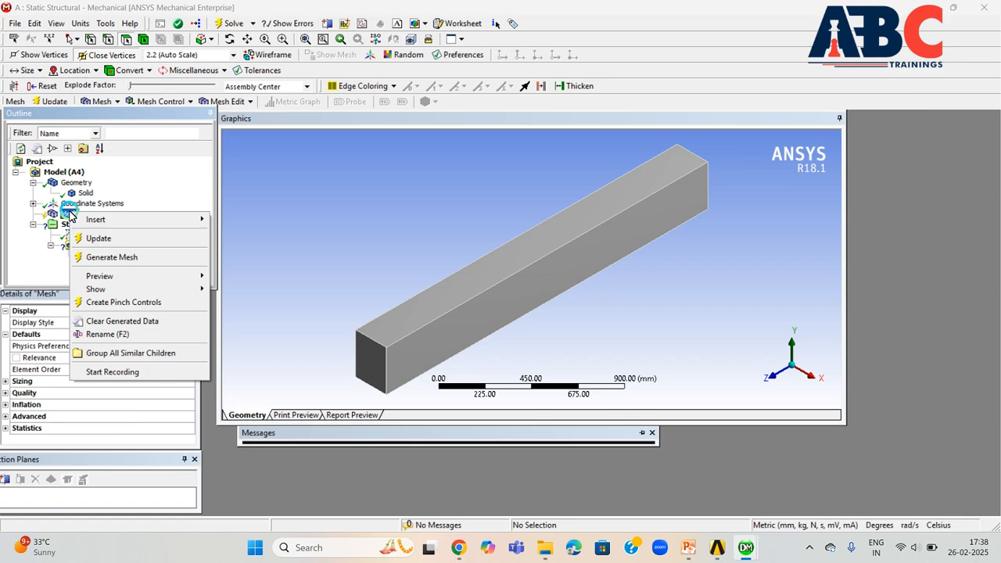
{"action": "left_click", "coordinate": [114, 257]}
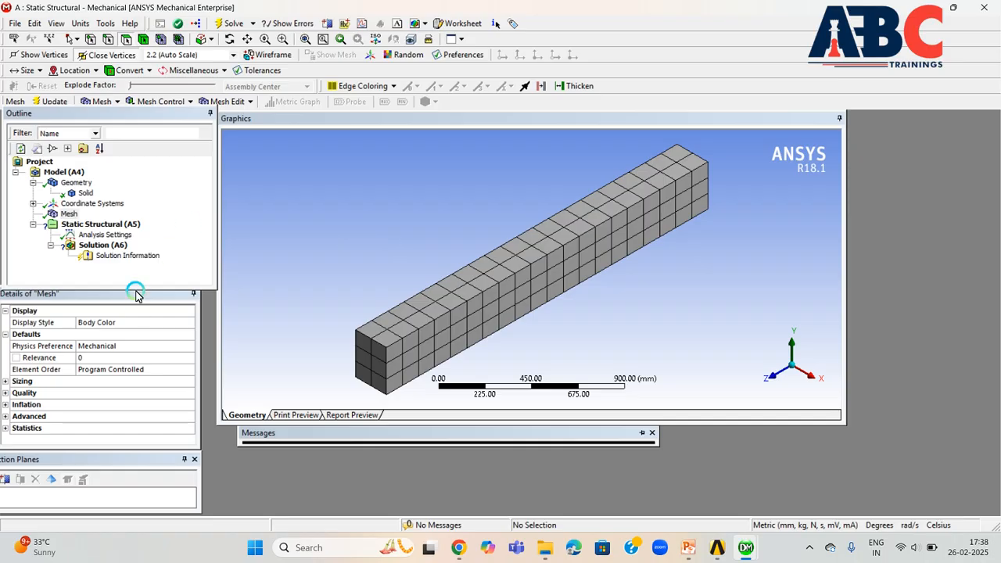
Step: Add a fixed support to the static structural analysis on the beam's end face at the positive Z end
{"action": "left_click", "coordinate": [82, 217]}
{"action": "left_click", "coordinate": [88, 225]}
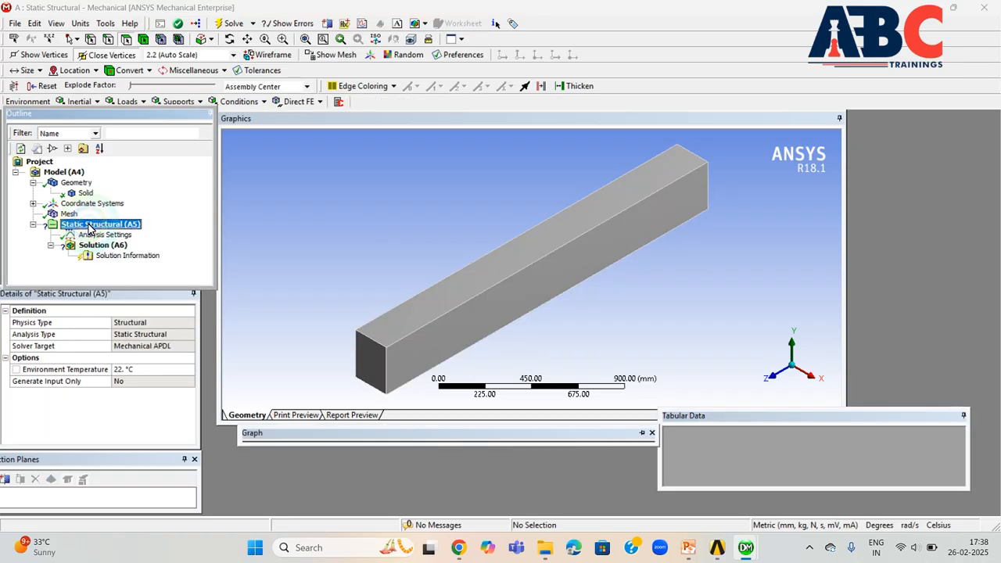
{"action": "right_click", "coordinate": [88, 227]}
{"action": "mouse_move", "coordinate": [114, 233]}
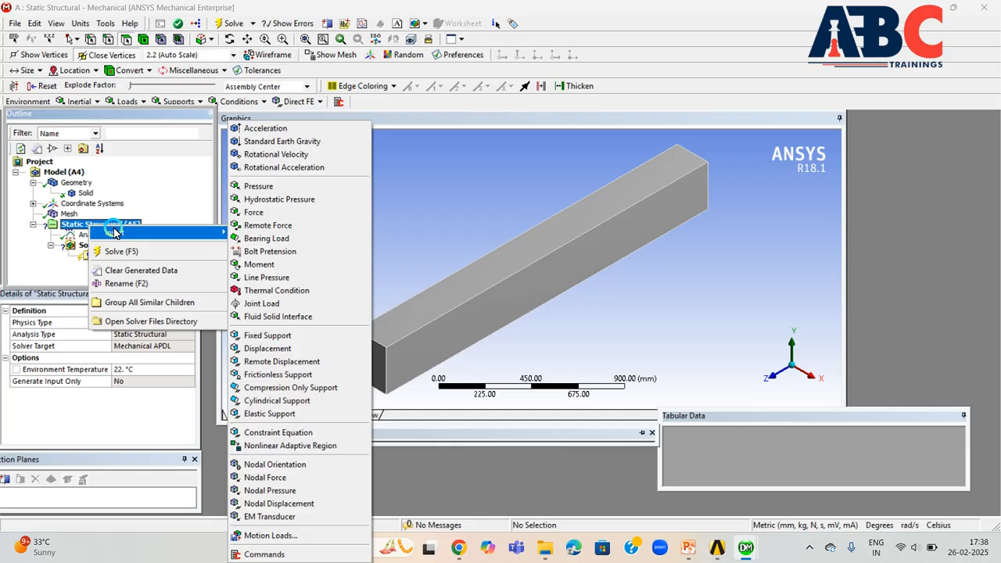
{"action": "left_click", "coordinate": [199, 182]}
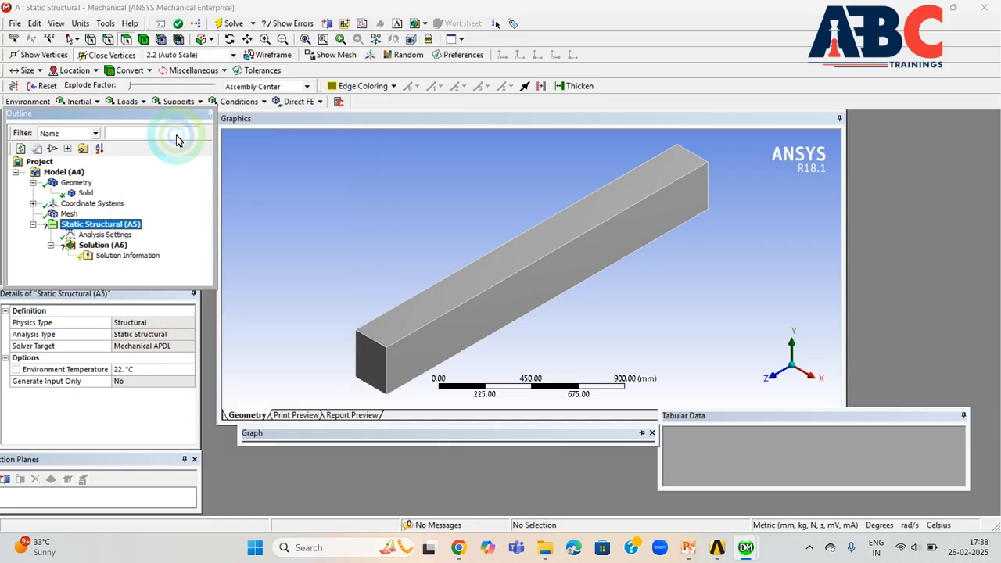
{"action": "left_click", "coordinate": [192, 106]}
{"action": "left_click", "coordinate": [179, 117]}
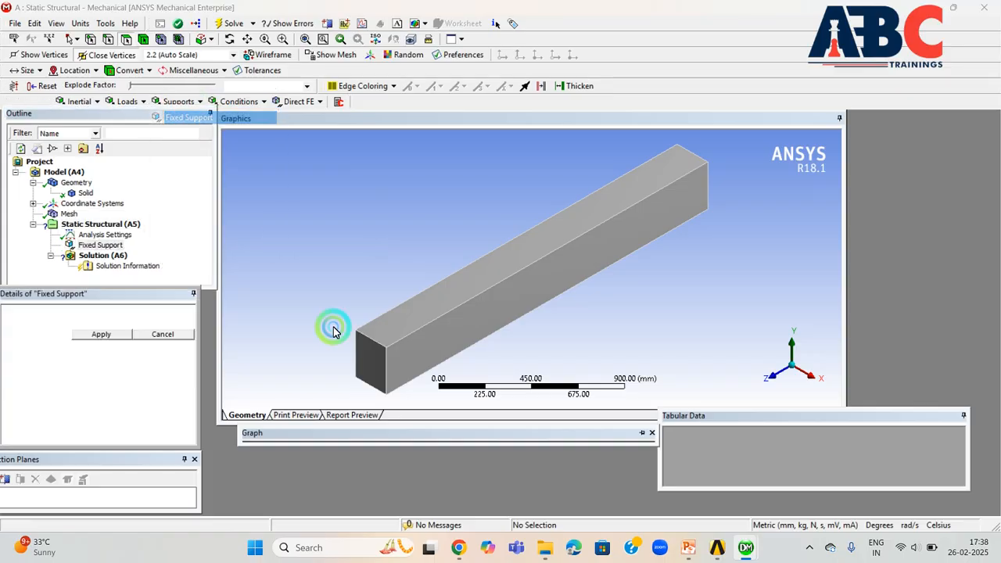
{"action": "left_click", "coordinate": [374, 377]}
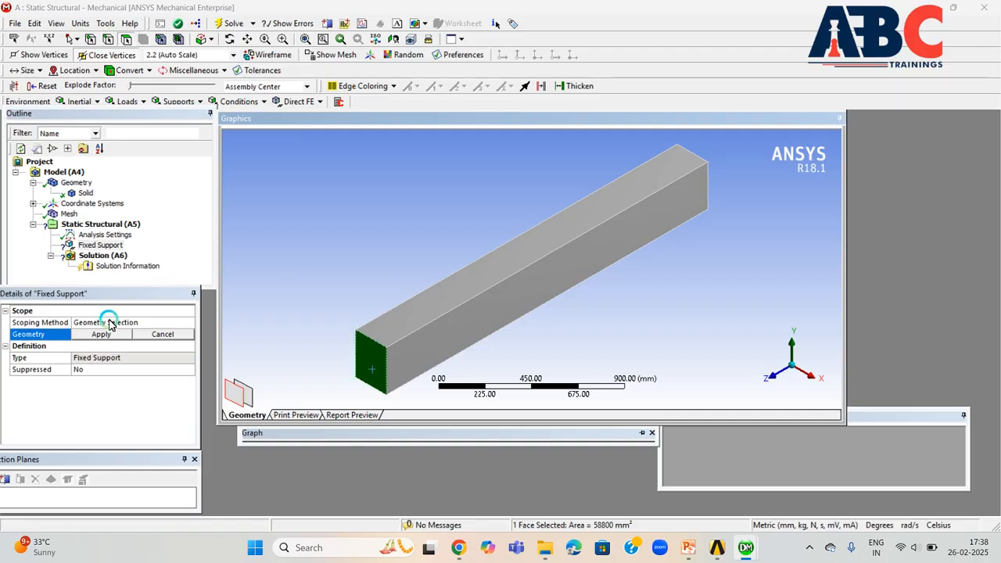
{"action": "left_click", "coordinate": [101, 334]}
Step: Add a force load to the static structural analysis on the beam's end face opposite the fixed support
{"action": "middle_click_drag", "start_coordinate": [441, 254], "coordinate": [376, 259]}
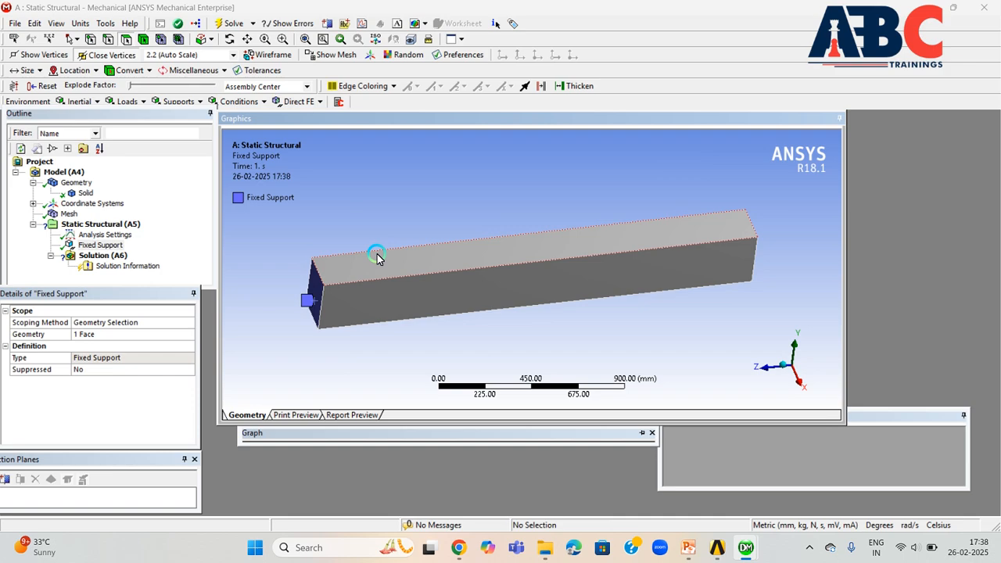
{"action": "left_click", "coordinate": [104, 225]}
{"action": "left_click", "coordinate": [179, 102]}
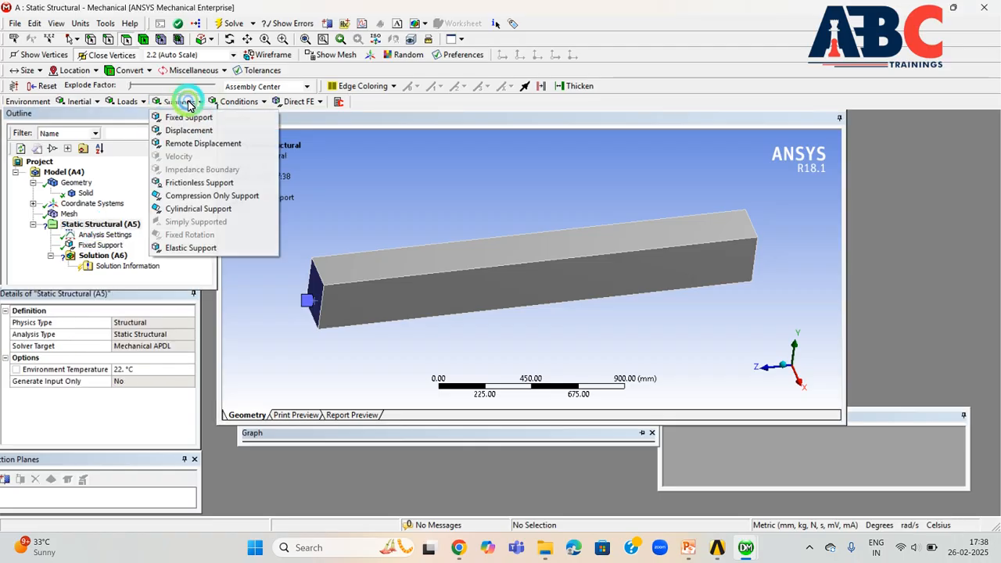
{"action": "left_click", "coordinate": [142, 103]}
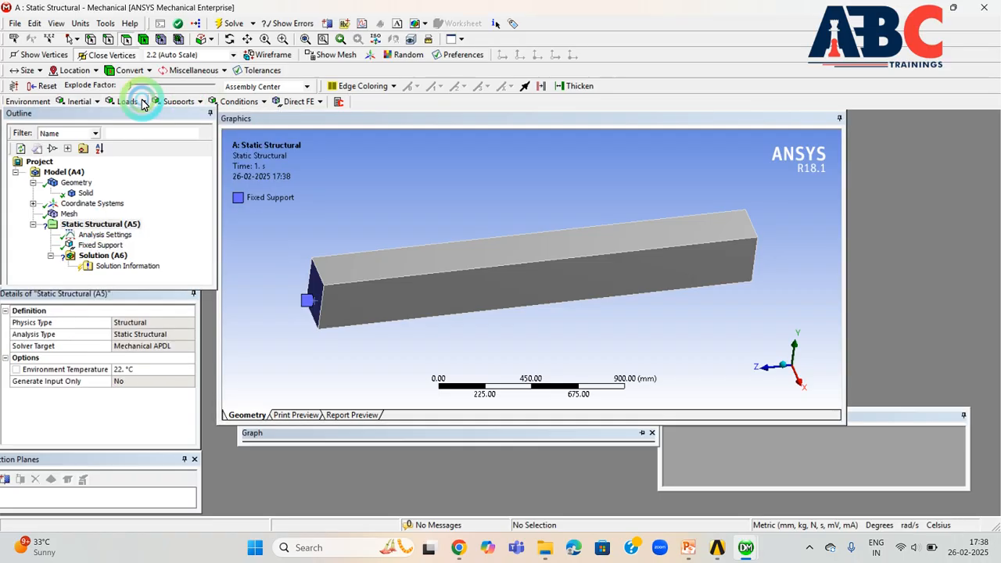
{"action": "left_click", "coordinate": [142, 103]}
{"action": "left_click", "coordinate": [140, 167]}
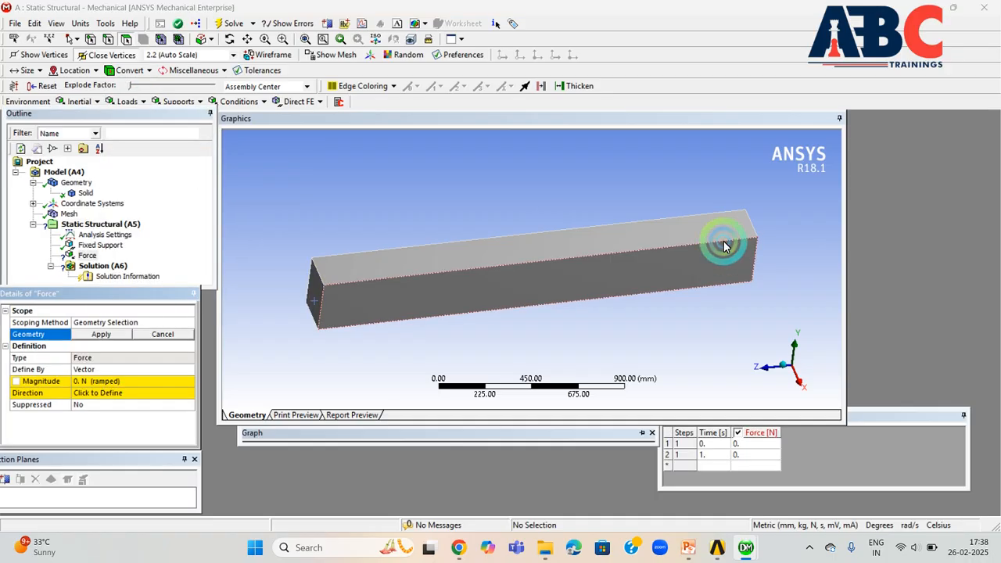
{"action": "middle_click_drag", "start_coordinate": [724, 248], "coordinate": [664, 230]}
{"action": "left_click", "coordinate": [704, 241]}
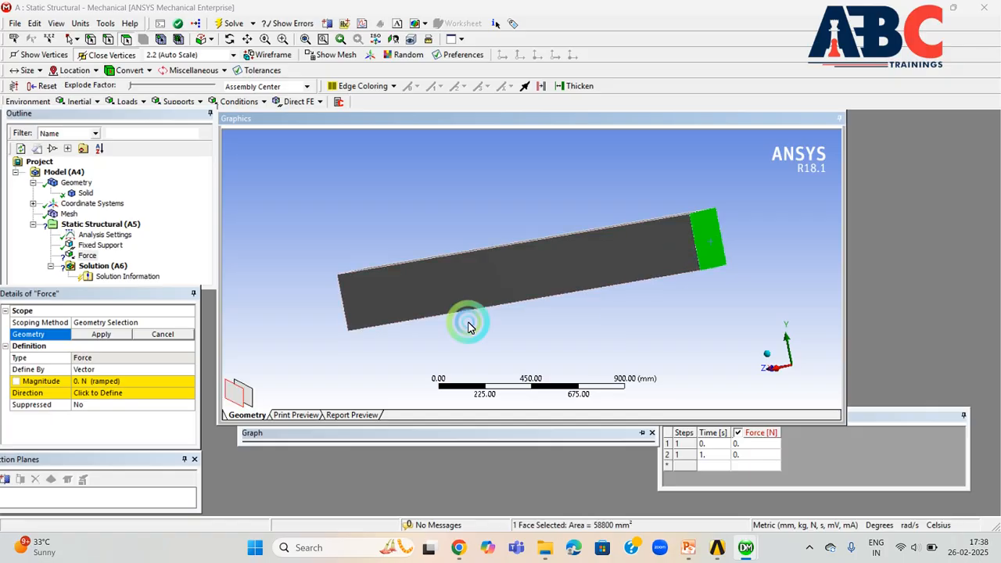
{"action": "middle_click_drag", "start_coordinate": [722, 297], "coordinate": [570, 224]}
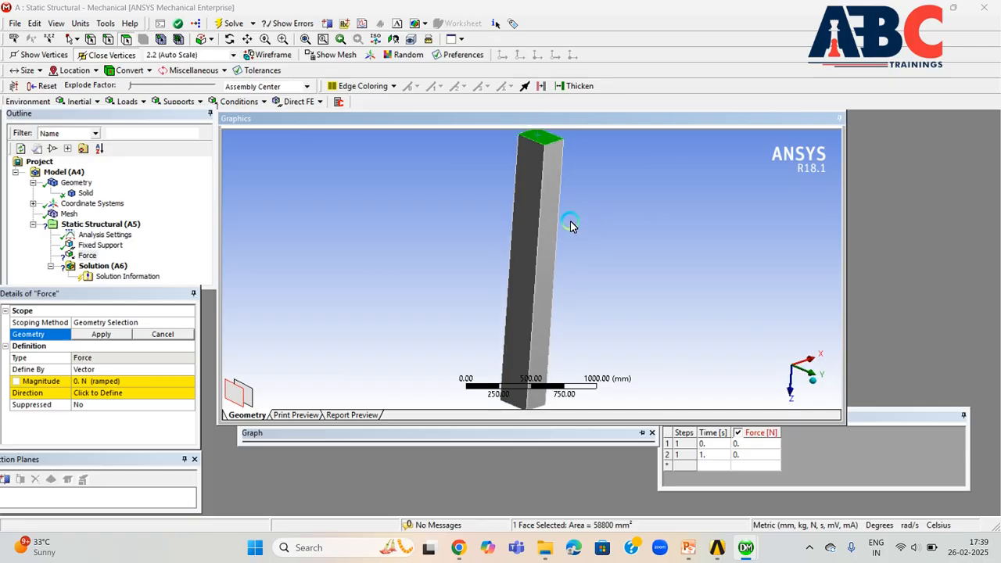
{"action": "left_click", "coordinate": [102, 334]}
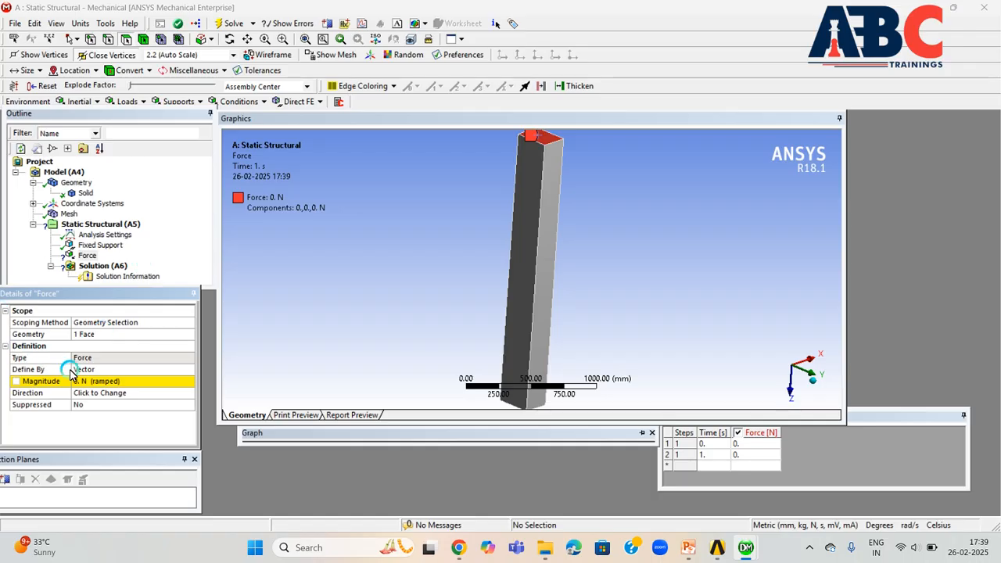
Step: Change the force's definition to Components
{"action": "left_click", "coordinate": [170, 368]}
{"action": "left_click", "coordinate": [168, 369]}
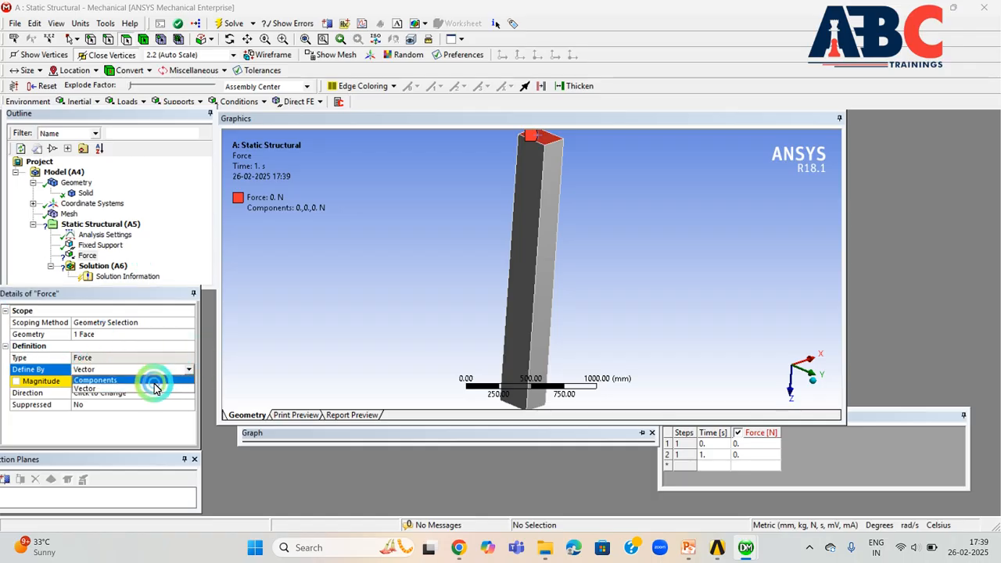
{"action": "left_click", "coordinate": [133, 381]}
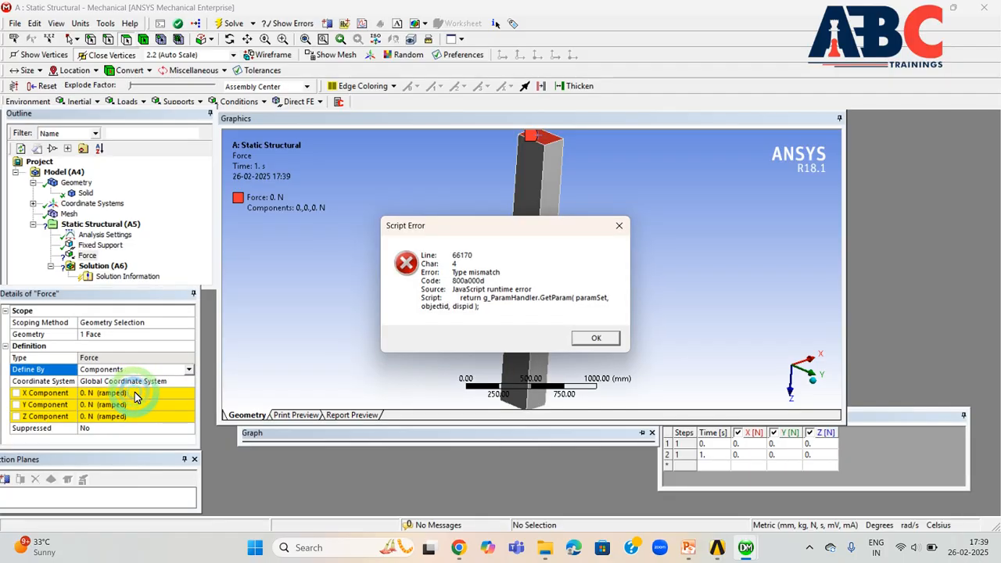
Step: Dismiss the script error and set the force's Z component to -1 N
{"action": "left_click", "coordinate": [619, 227]}
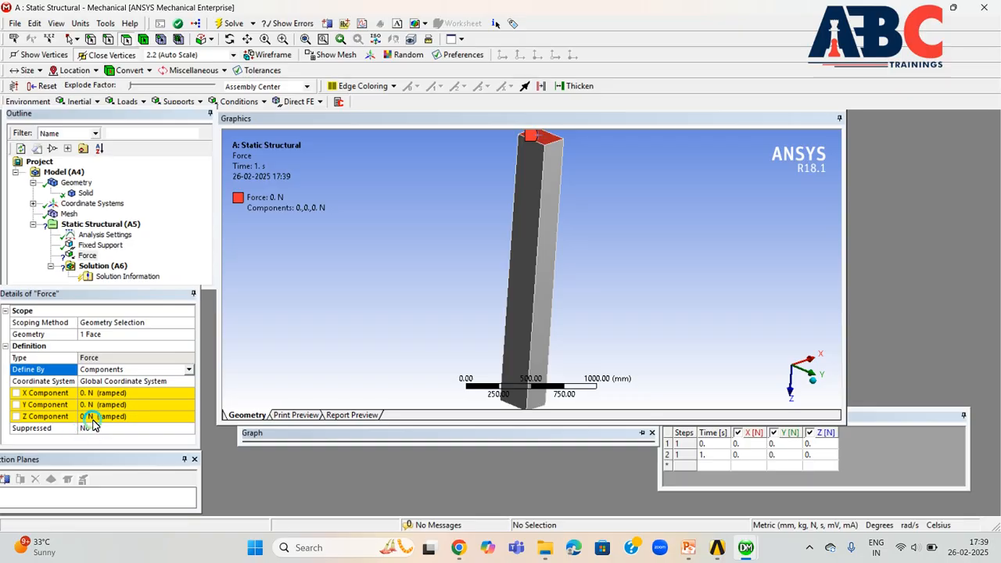
{"action": "middle_click_drag", "start_coordinate": [594, 317], "coordinate": [414, 264]}
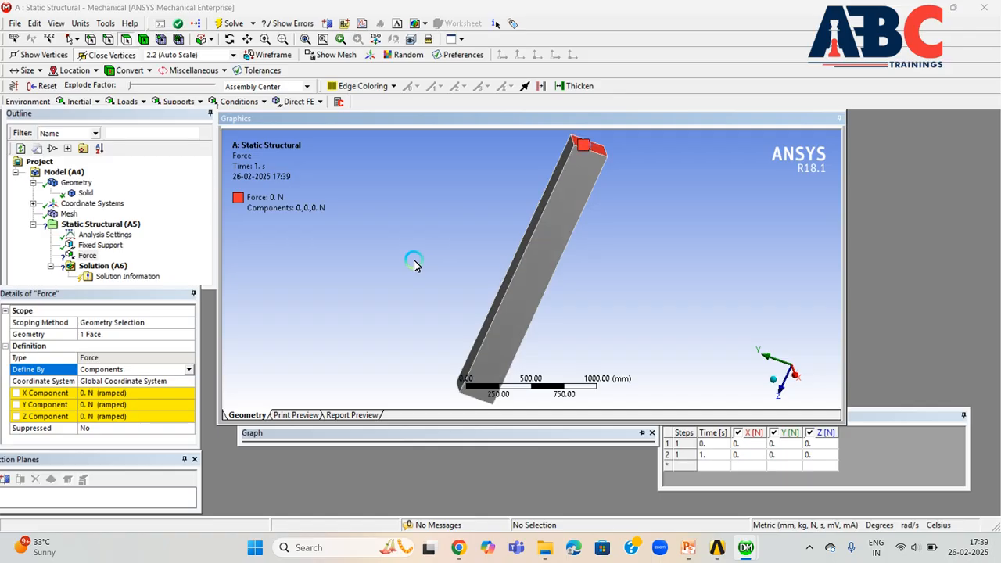
{"action": "left_click", "coordinate": [121, 419]}
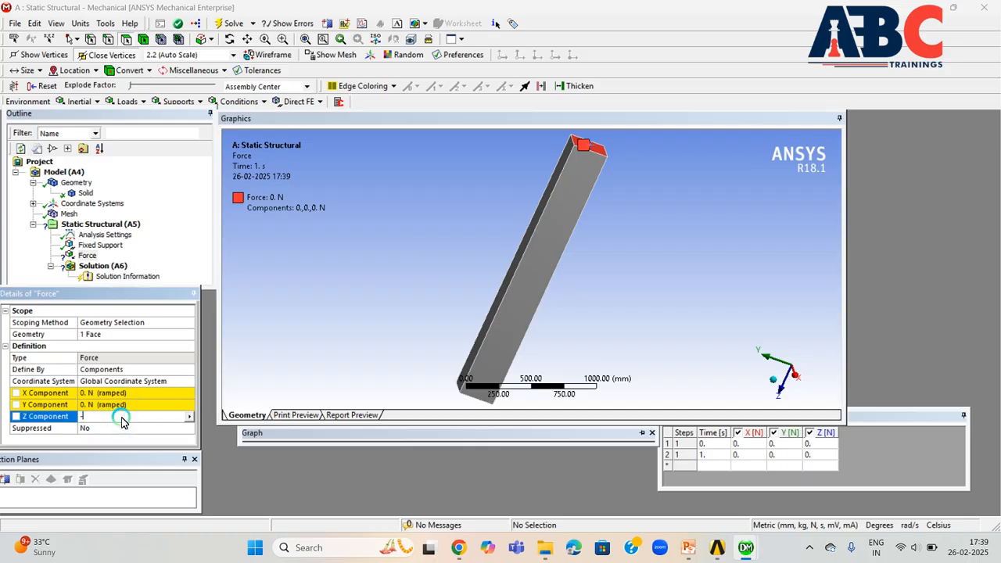
{"action": "key", "text": "Return"}
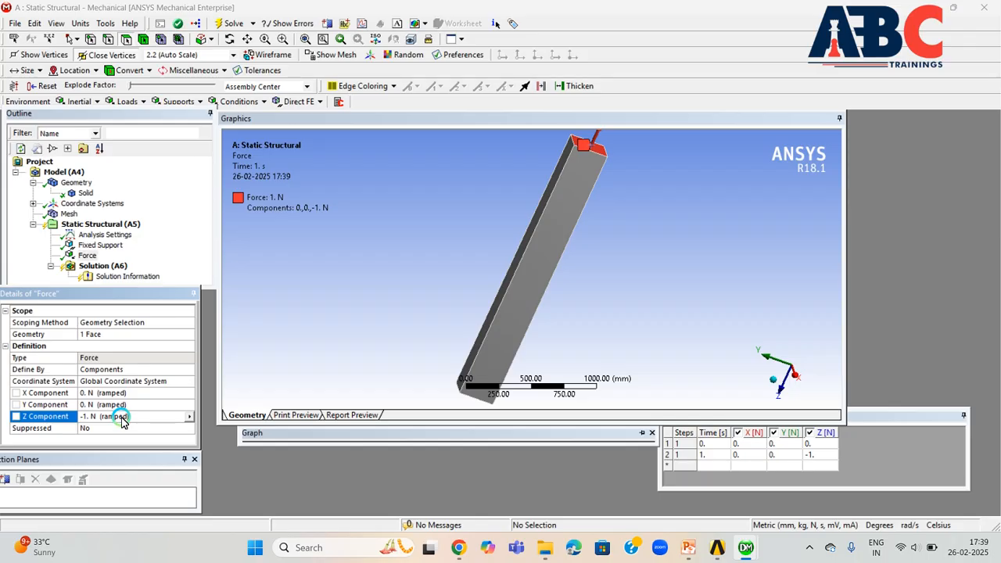
{"action": "left_click", "coordinate": [188, 458]}
{"action": "scroll", "coordinate": [509, 278], "scroll_direction": "down", "scroll_amount": 3}
{"action": "scroll", "coordinate": [508, 278], "scroll_direction": "down", "scroll_amount": 1}
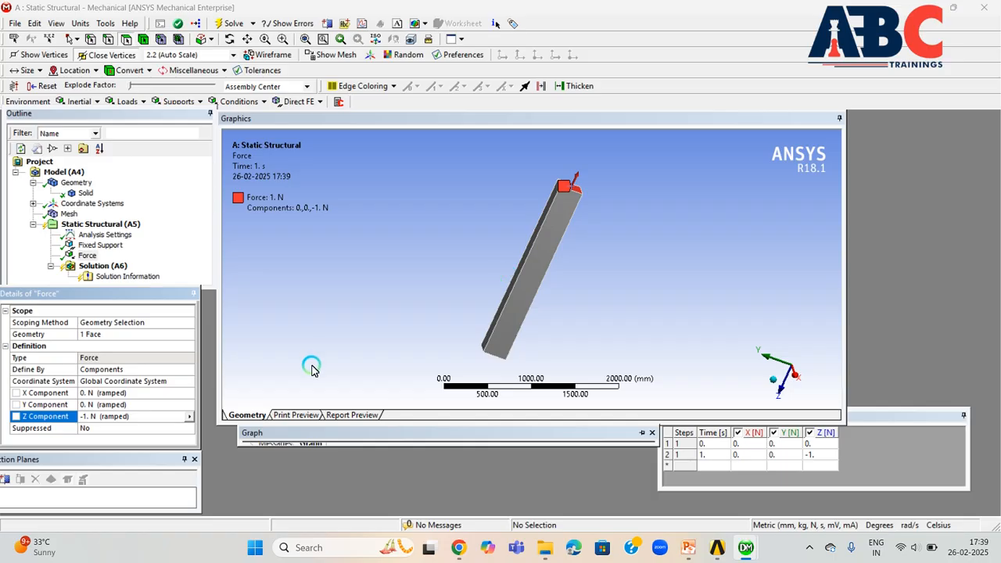
Step: Reverse the force's direction by setting its Z component to 1 N
{"action": "left_click", "coordinate": [84, 418]}
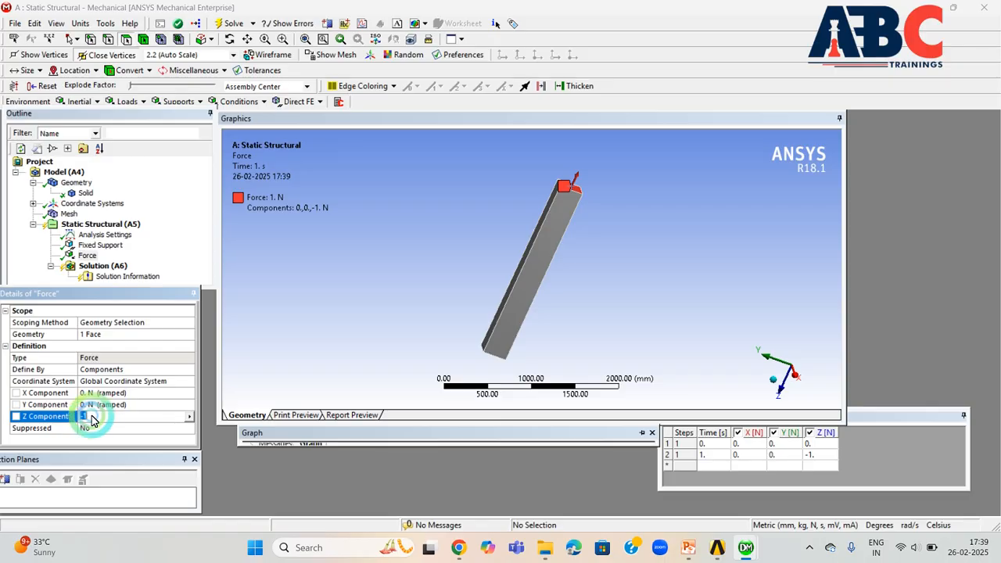
{"action": "type", "text": "1"}
{"action": "key", "text": "Return"}
{"action": "left_click", "coordinate": [213, 428]}
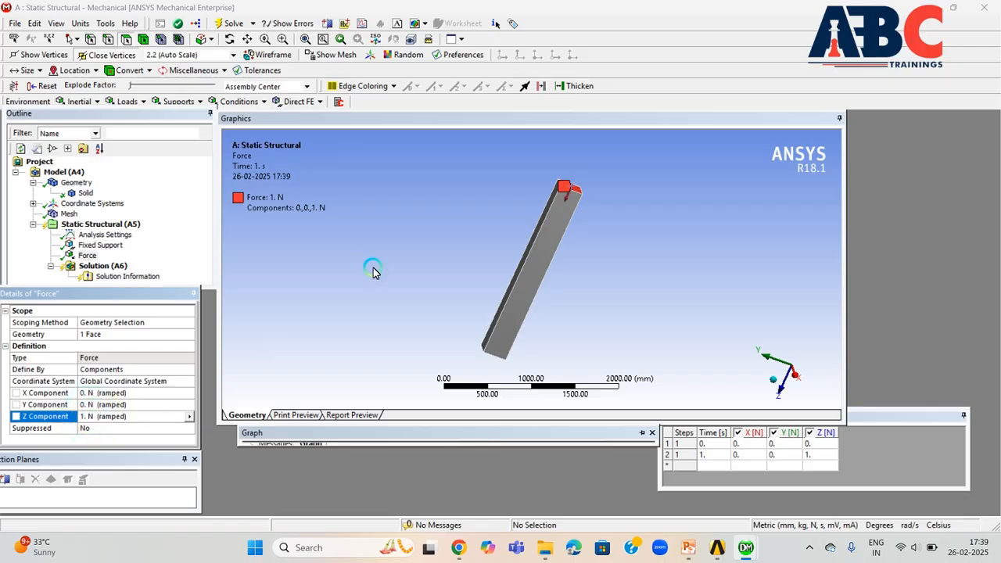
{"action": "middle_click_drag", "start_coordinate": [625, 220], "coordinate": [384, 183]}
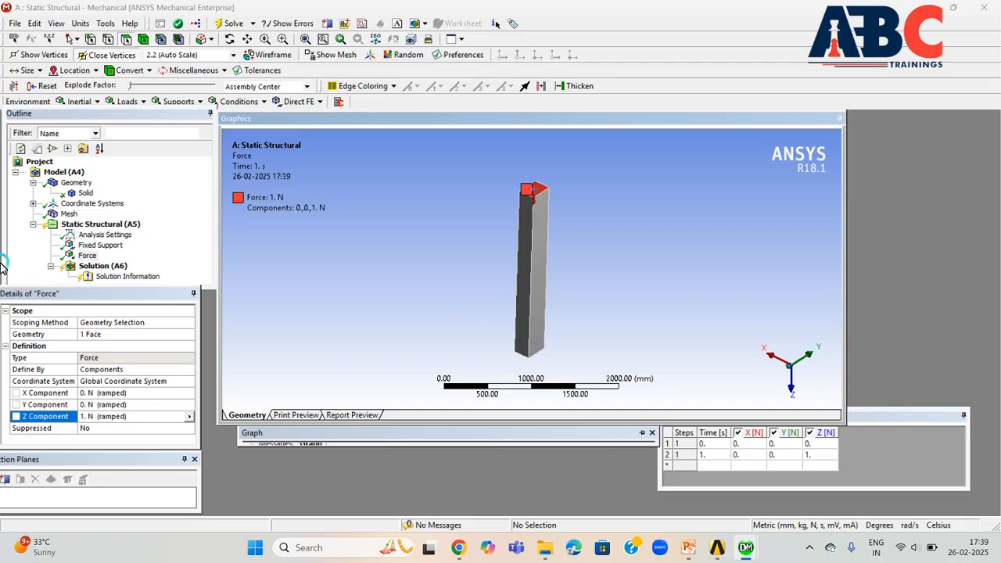
Step: Solve the static structural analysis from its Solution (A6) branch
{"action": "left_click", "coordinate": [97, 267]}
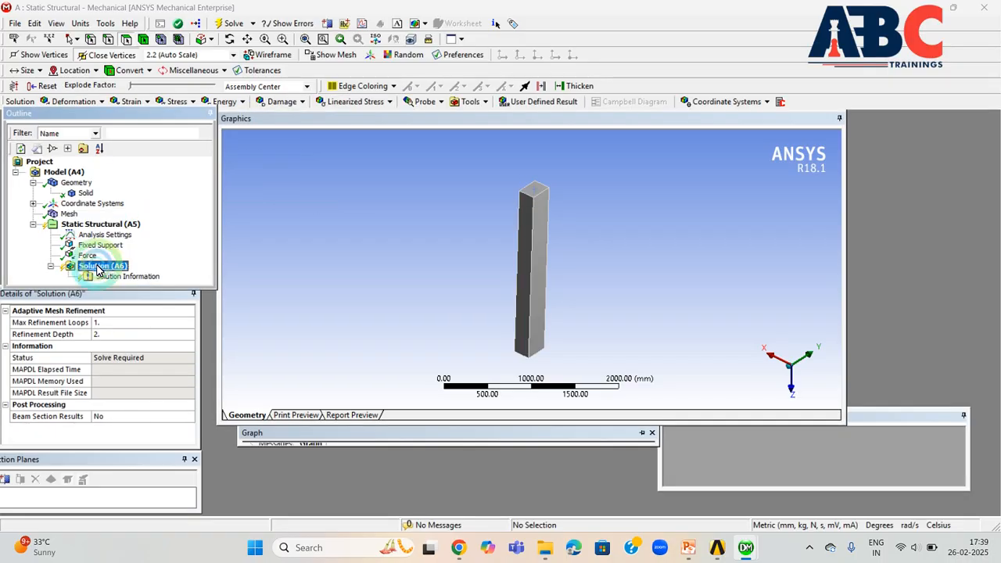
{"action": "right_click", "coordinate": [97, 267]}
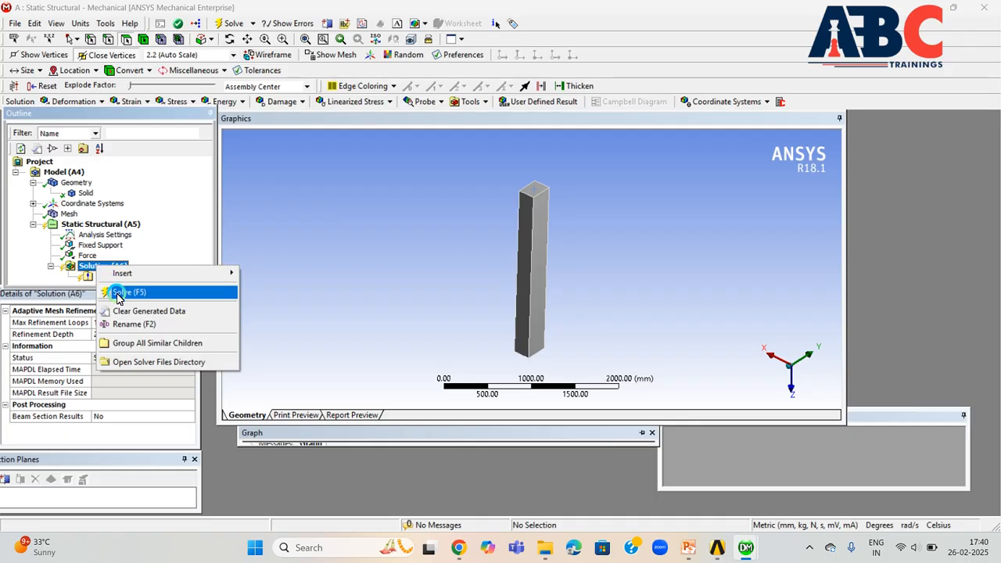
{"action": "mouse_move", "coordinate": [142, 279]}
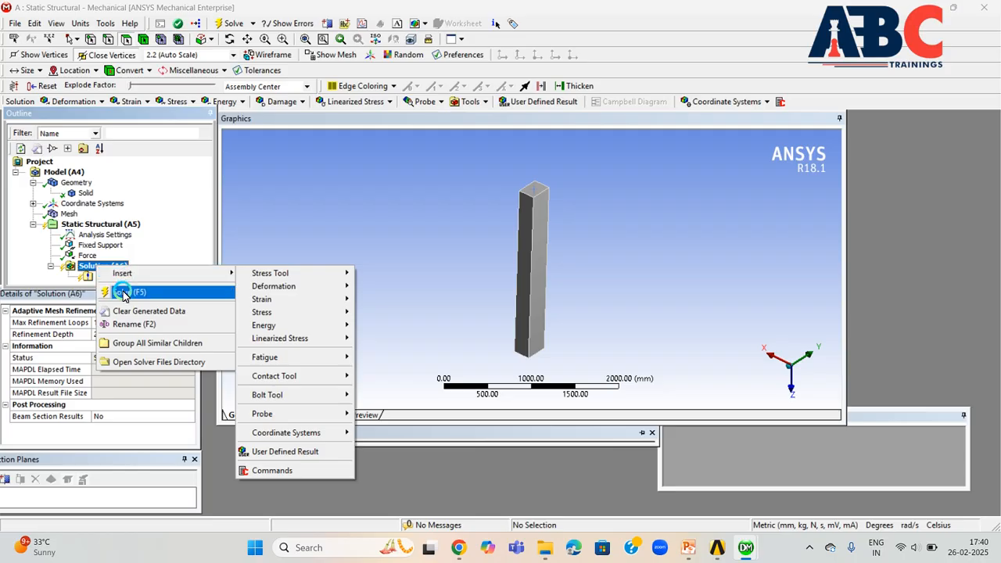
{"action": "left_click", "coordinate": [127, 292]}
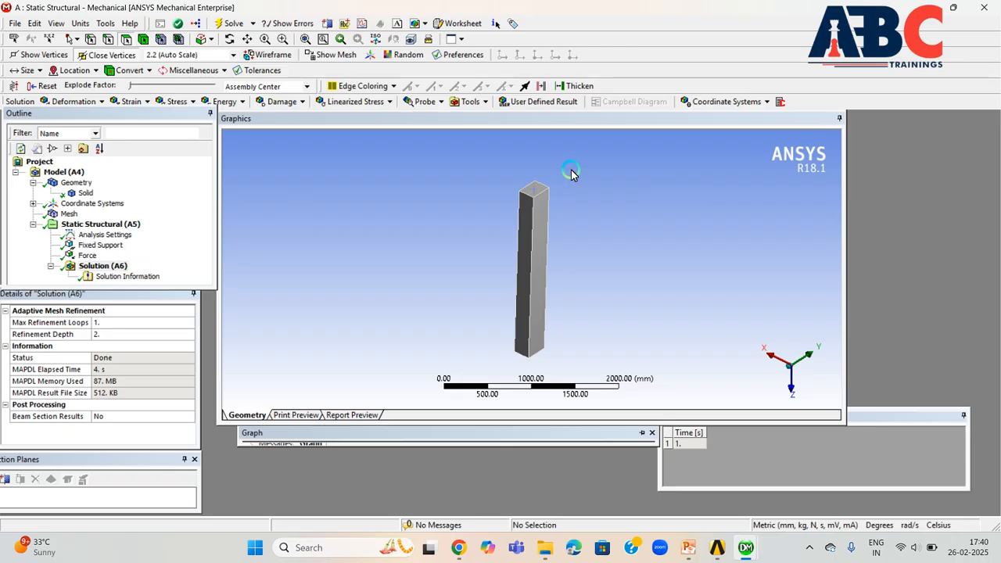
Step: Switch to Workbench and add an Eigenvalue Buckling system linked to the Static Structural system's Solution
{"action": "left_click", "coordinate": [923, 7]}
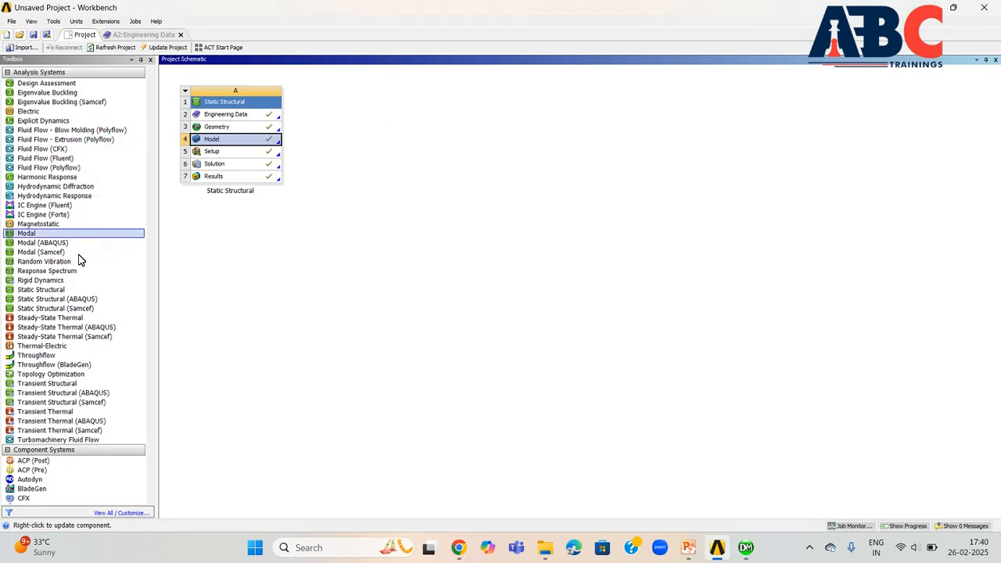
{"action": "left_click", "coordinate": [47, 93]}
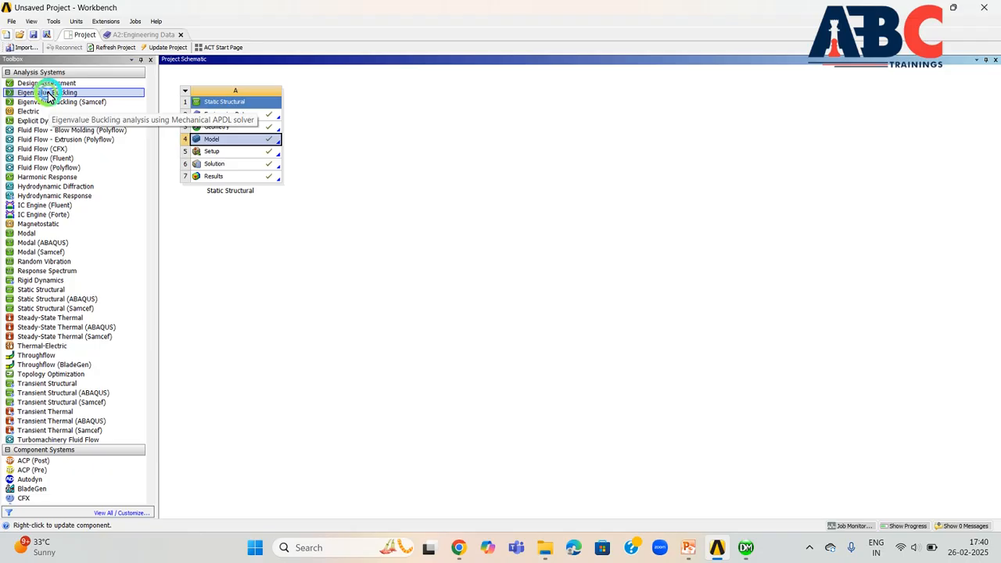
{"action": "left_click_drag", "start_coordinate": [49, 93], "coordinate": [237, 169]}
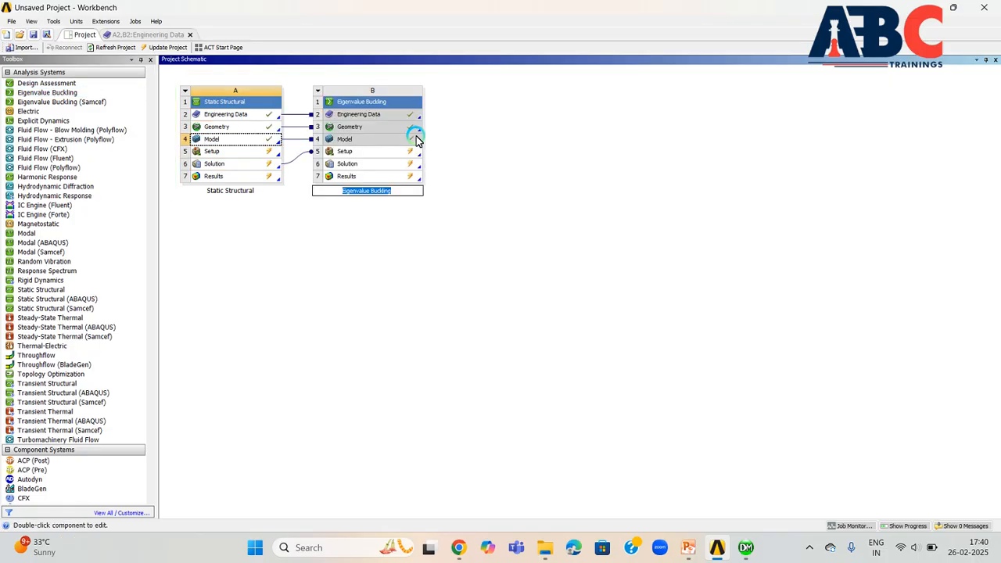
Step: Open the Eigenvalue Buckling setup in Mechanical and move the Tabular Data window slightly lower
{"action": "left_click", "coordinate": [369, 156]}
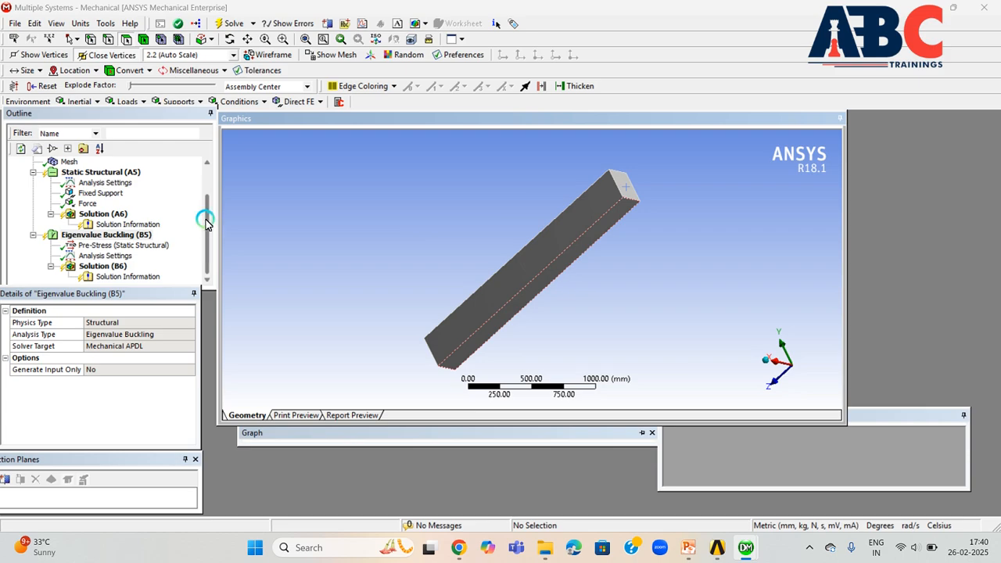
{"action": "left_click_drag", "start_coordinate": [209, 217], "coordinate": [212, 190]}
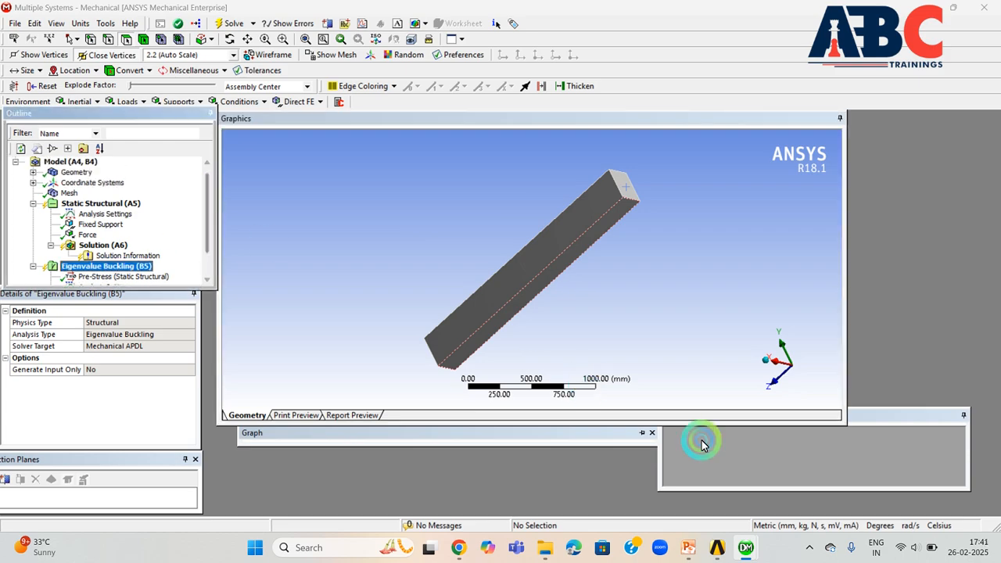
{"action": "left_click_drag", "start_coordinate": [889, 425], "coordinate": [892, 446]}
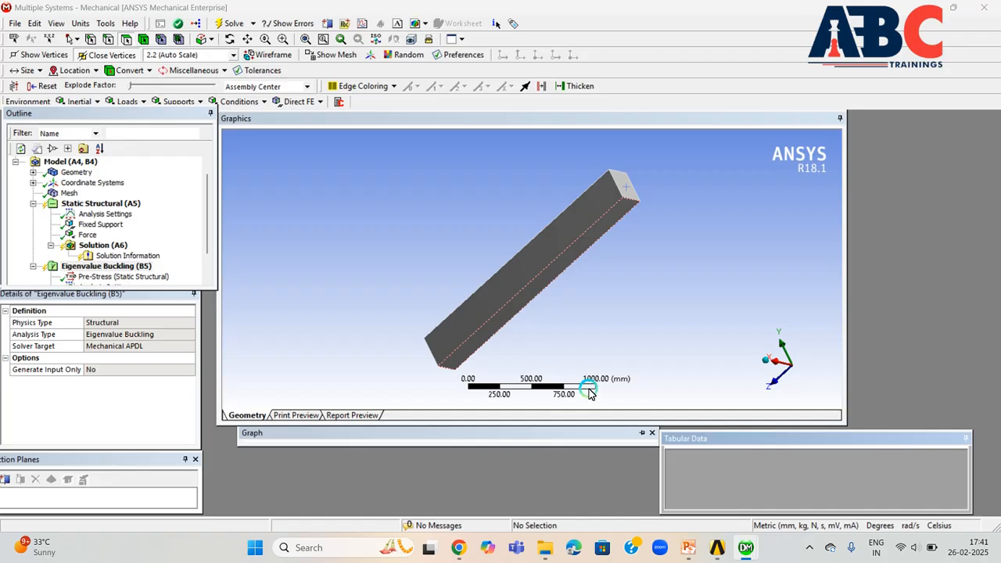
Step: Review the Eigenvalue Buckling branch and its analysis settings, including the maximum number of modes to find
{"action": "scroll", "coordinate": [101, 253], "scroll_direction": "down", "scroll_amount": 1}
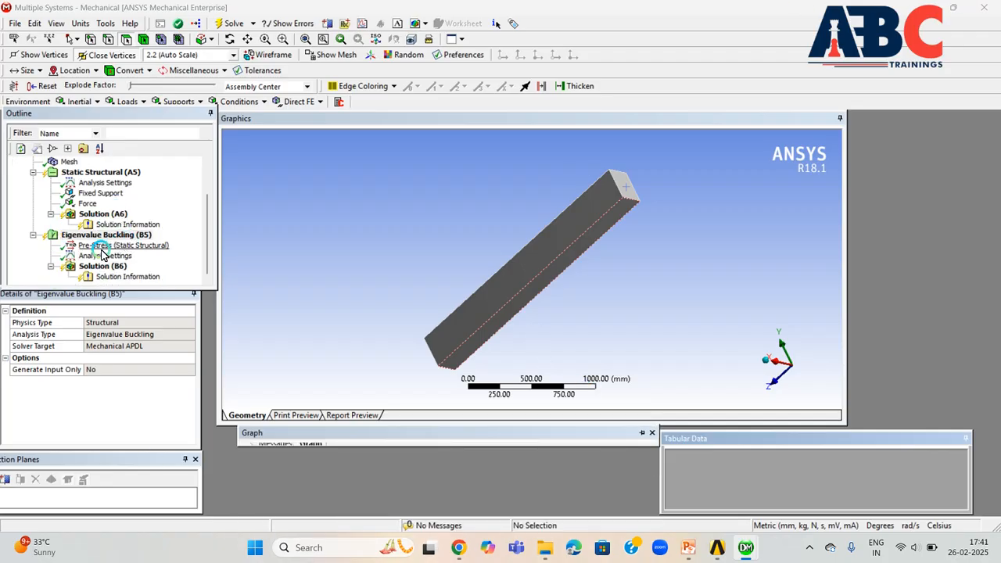
{"action": "left_click", "coordinate": [96, 240]}
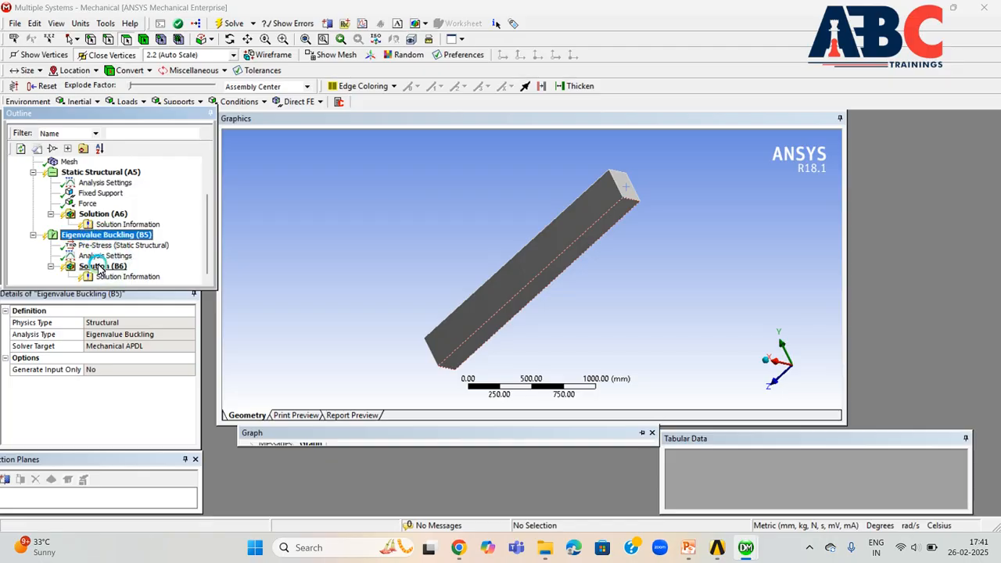
{"action": "left_click", "coordinate": [95, 265]}
{"action": "left_click", "coordinate": [91, 321]}
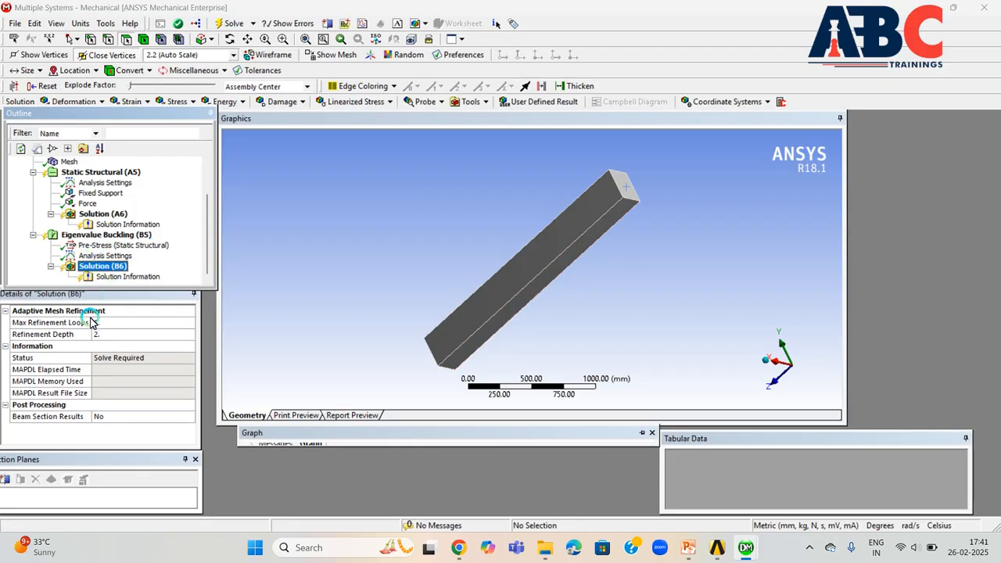
{"action": "left_click", "coordinate": [102, 257]}
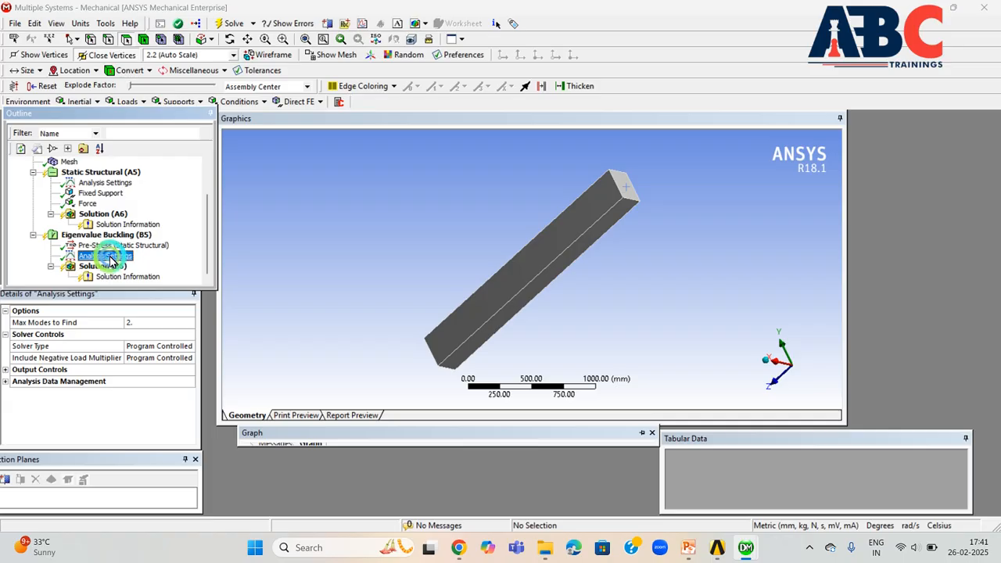
{"action": "left_click", "coordinate": [66, 322]}
{"action": "left_click", "coordinate": [59, 322]}
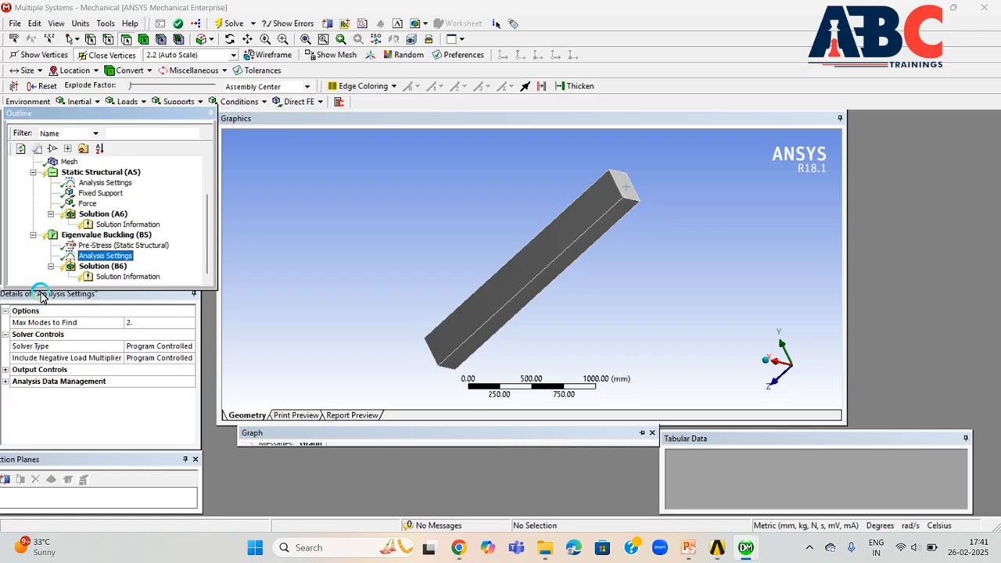
Step: Solve the eigenvalue buckling analysis from its Solution (B6) branch
{"action": "left_click", "coordinate": [91, 269]}
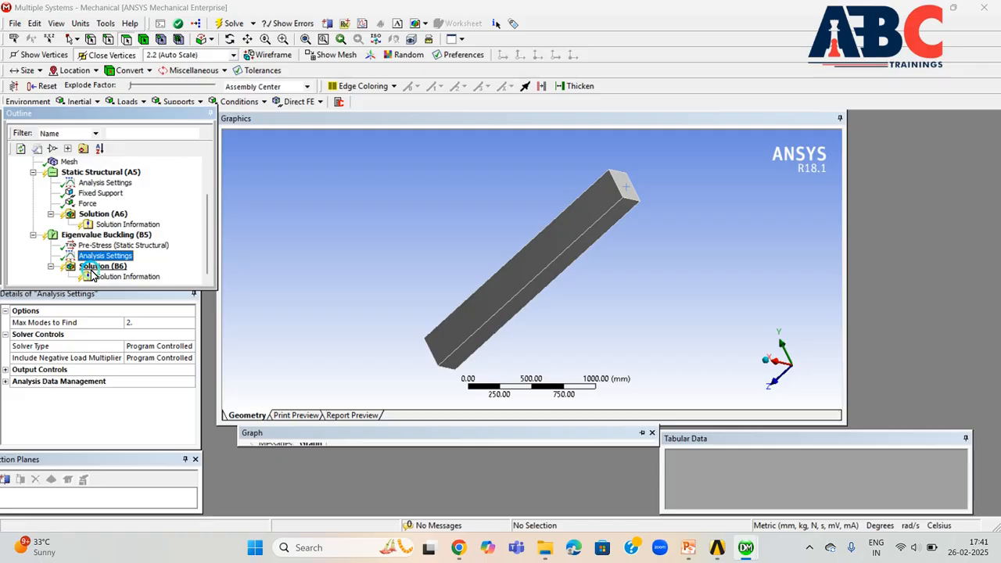
{"action": "right_click", "coordinate": [92, 268]}
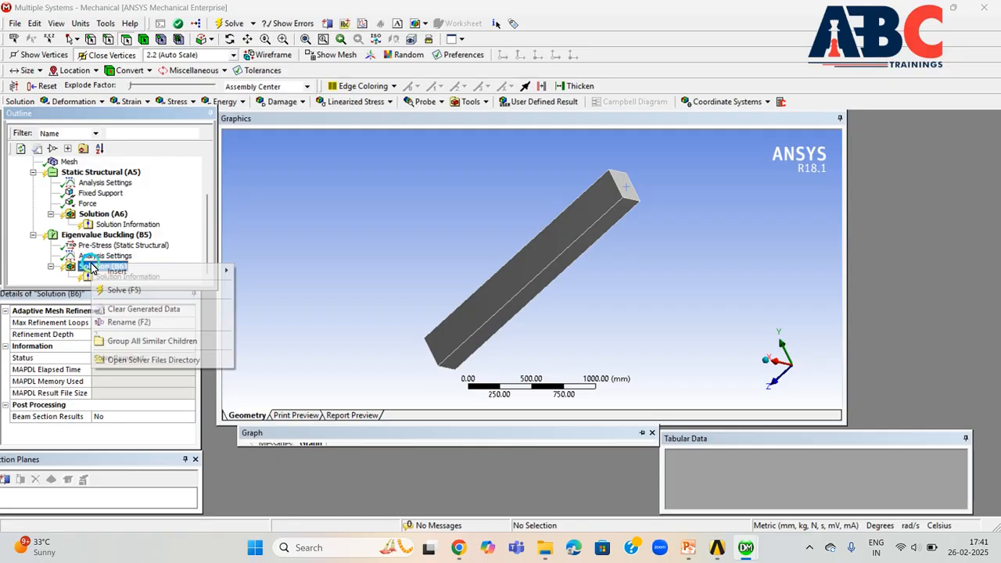
{"action": "left_click", "coordinate": [110, 290]}
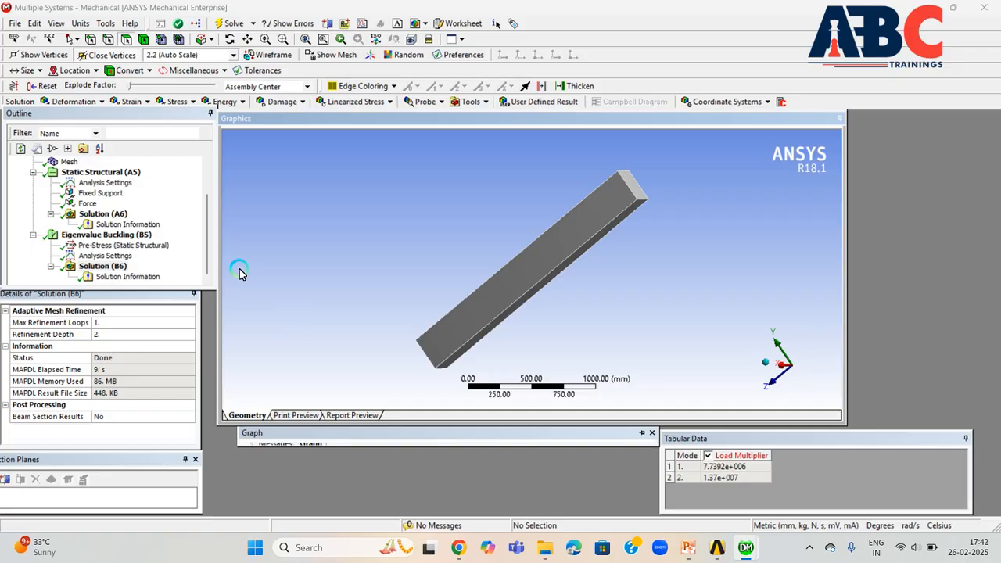
Step: Switch to PowerPoint to view the worked buckling example on slide 6, and return to the load multipliers in Mechanical
{"action": "mouse_move", "coordinate": [747, 551]}
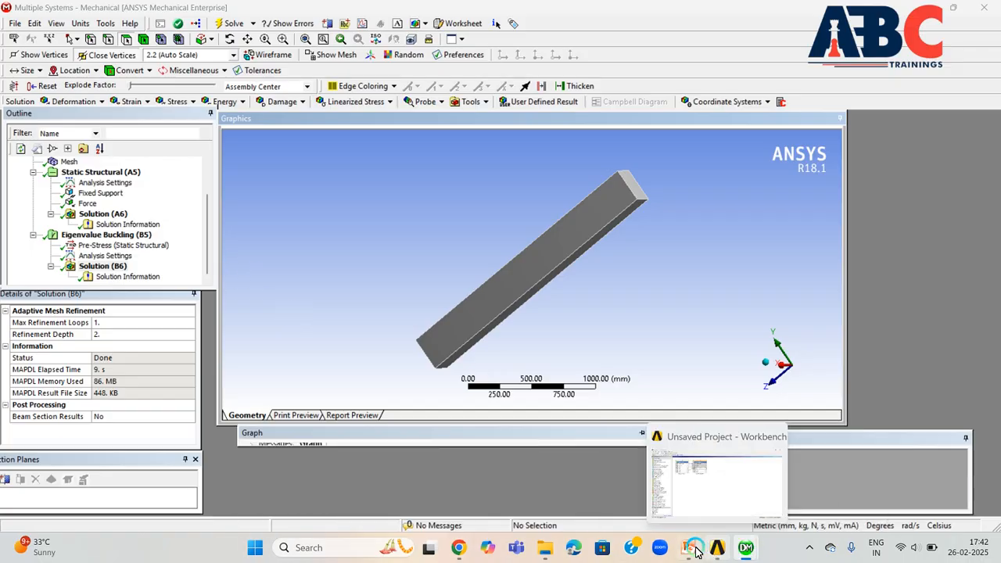
{"action": "mouse_move", "coordinate": [688, 548]}
{"action": "left_click", "coordinate": [647, 460]}
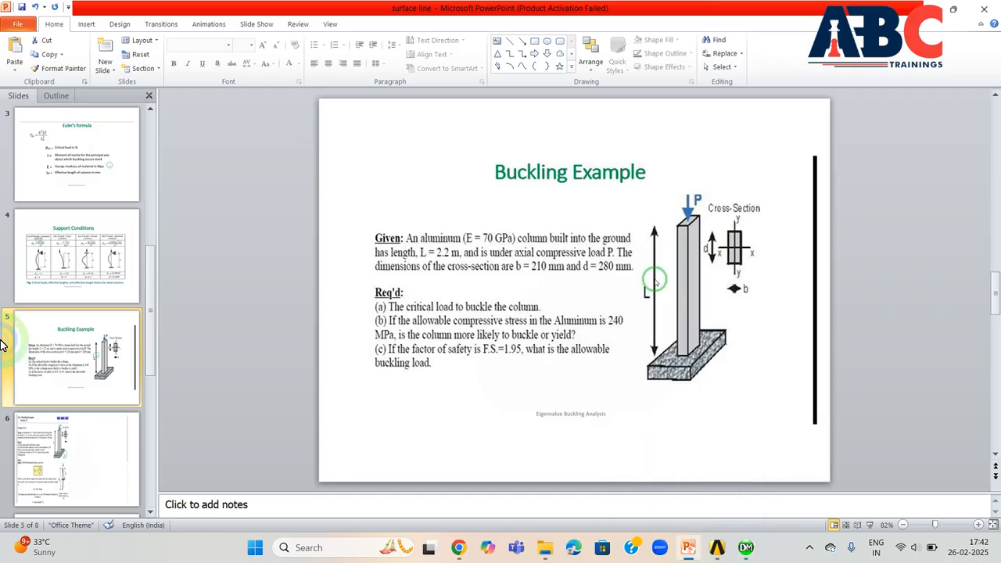
{"action": "left_click", "coordinate": [61, 443]}
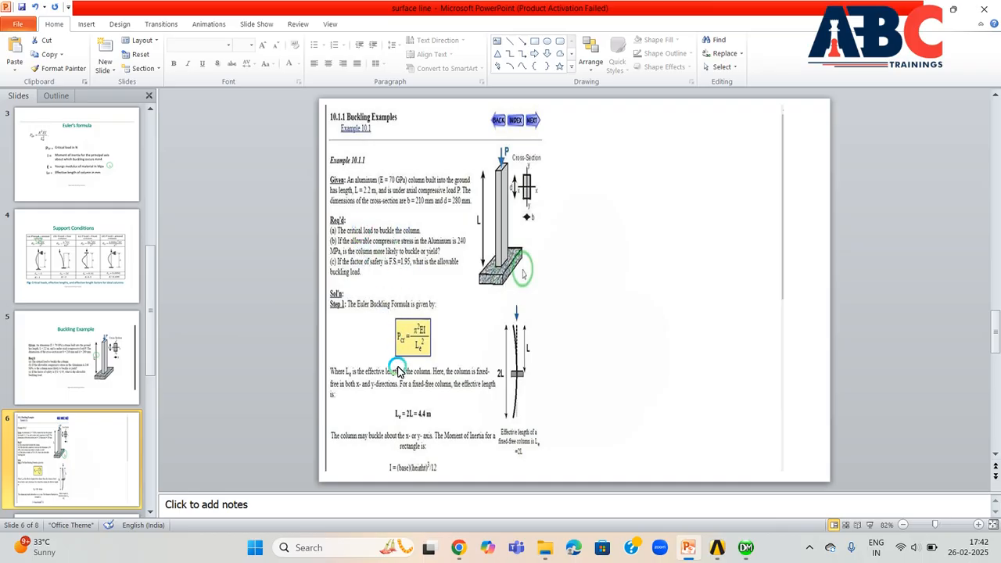
{"action": "mouse_move", "coordinate": [712, 550]}
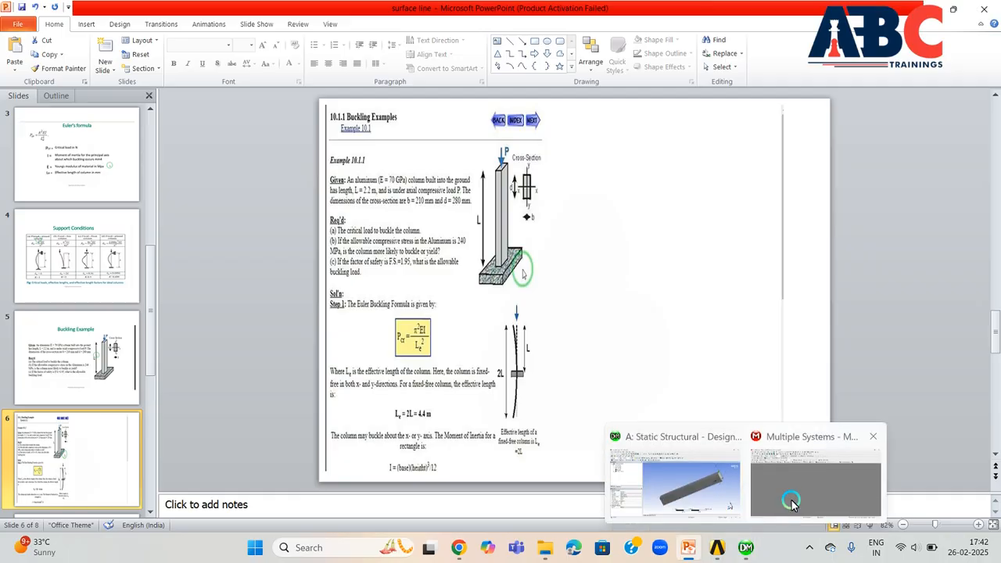
{"action": "left_click", "coordinate": [794, 493]}
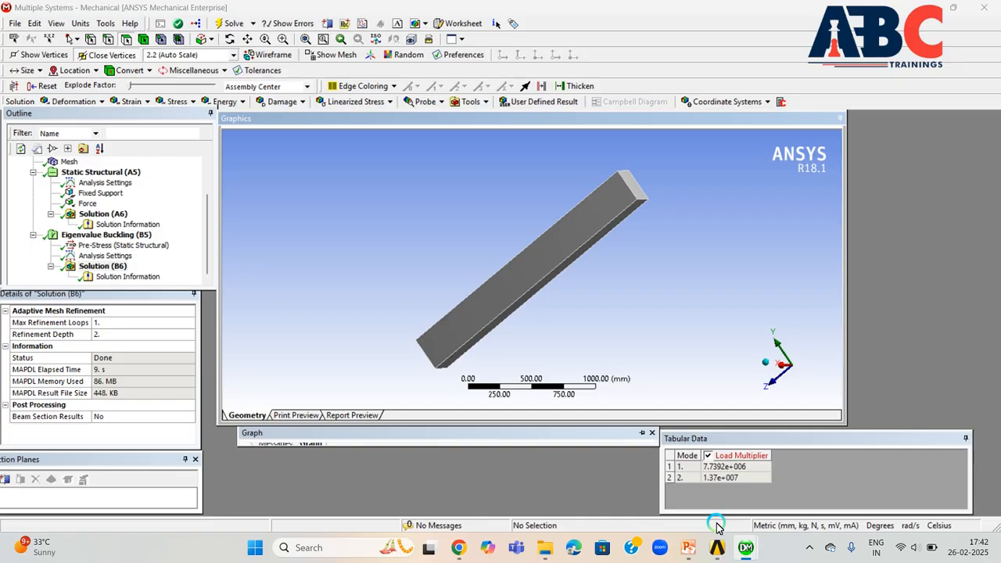
Step: Compare the calculated critical load on slide 7 in PowerPoint with the buckling load multipliers in Mechanical
{"action": "left_click", "coordinate": [688, 547]}
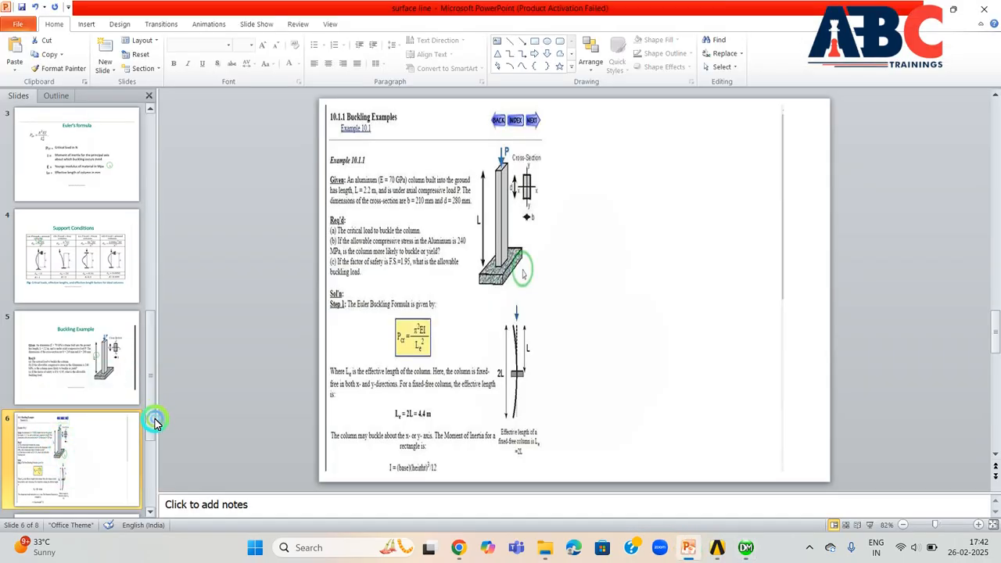
{"action": "left_click", "coordinate": [146, 452]}
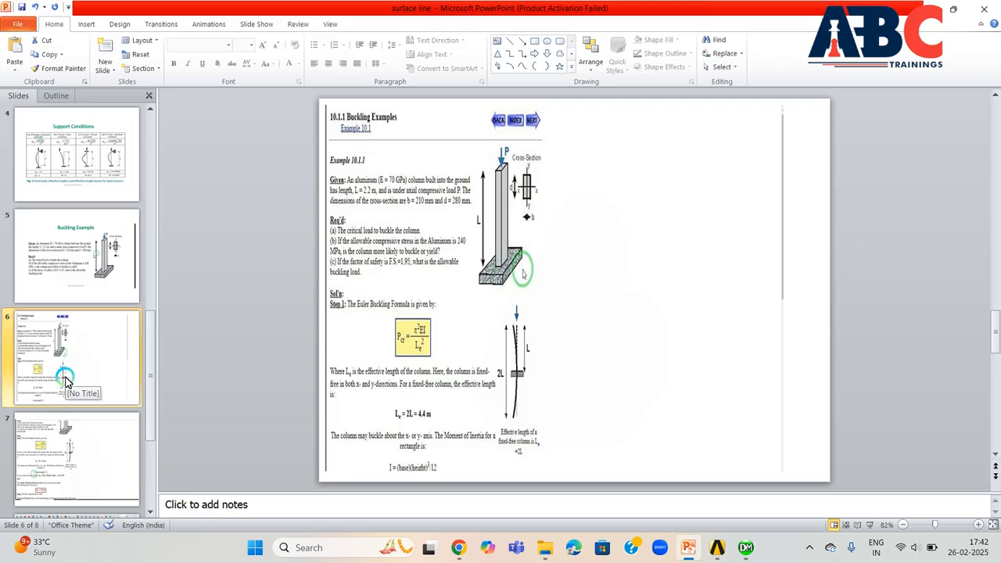
{"action": "left_click", "coordinate": [76, 434]}
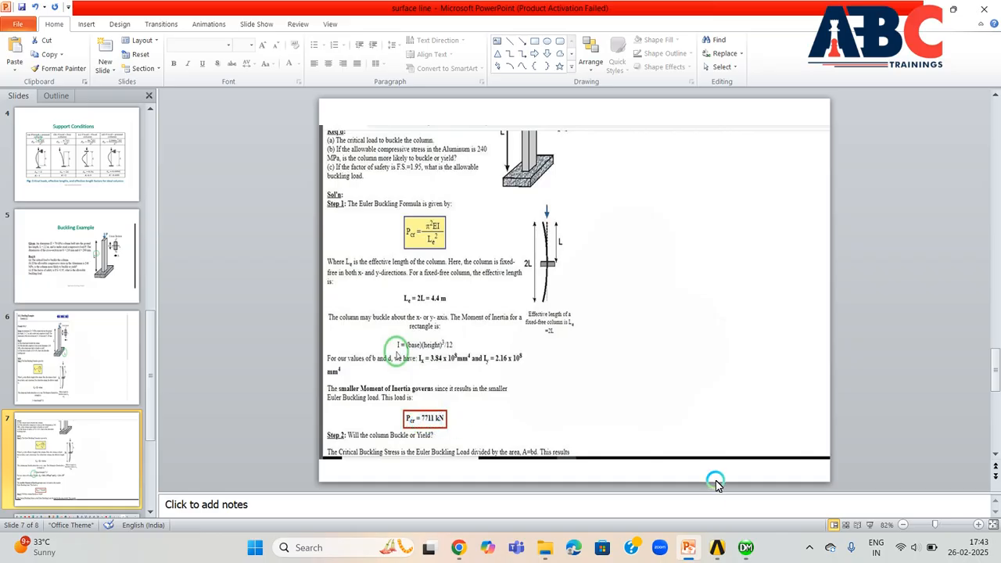
{"action": "mouse_move", "coordinate": [745, 552]}
{"action": "left_click", "coordinate": [774, 501]}
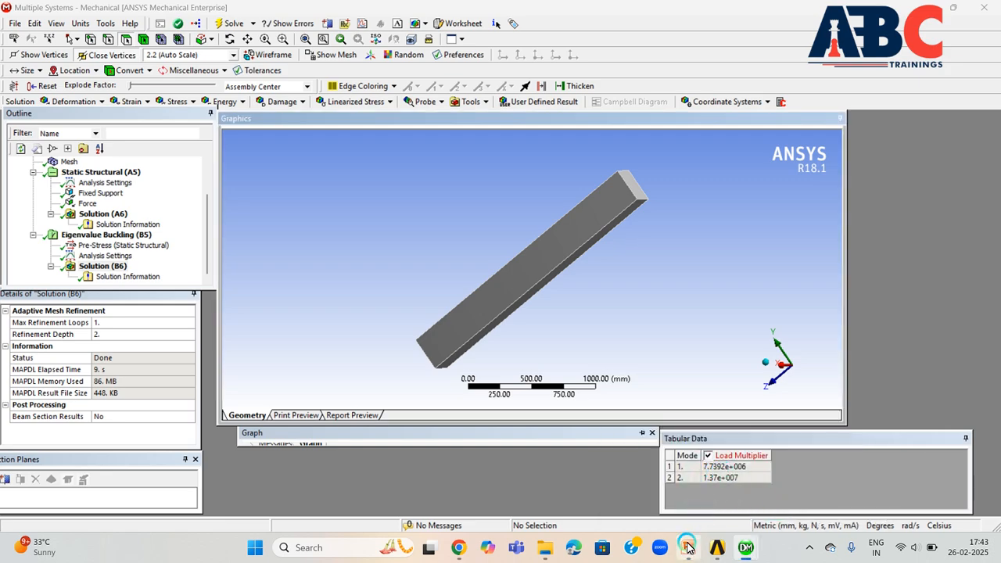
Step: Switch to PowerPoint to view the critical load and buckling stress on slide 8, and return to the load multipliers in Mechanical
{"action": "mouse_move", "coordinate": [688, 547]}
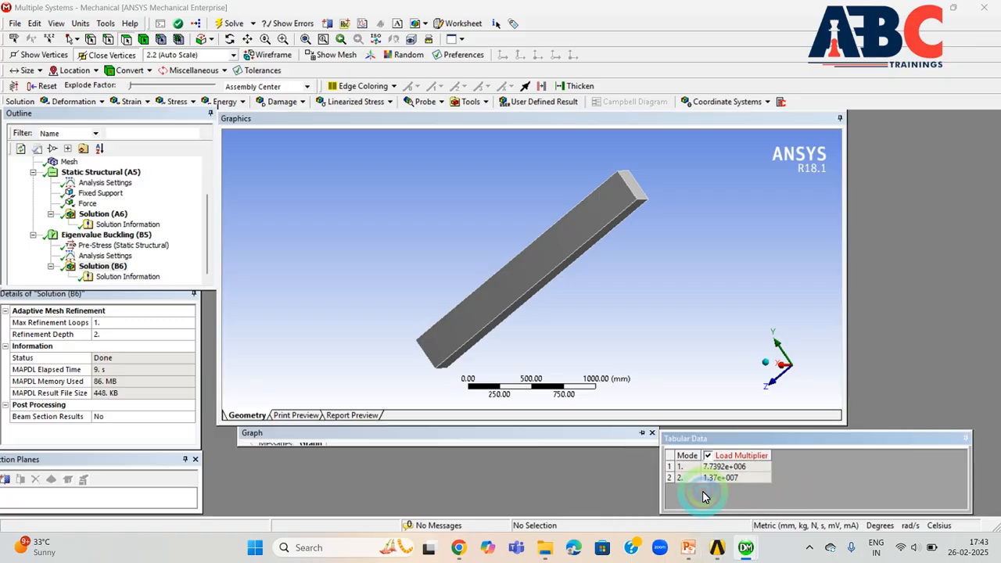
{"action": "left_click", "coordinate": [688, 547]}
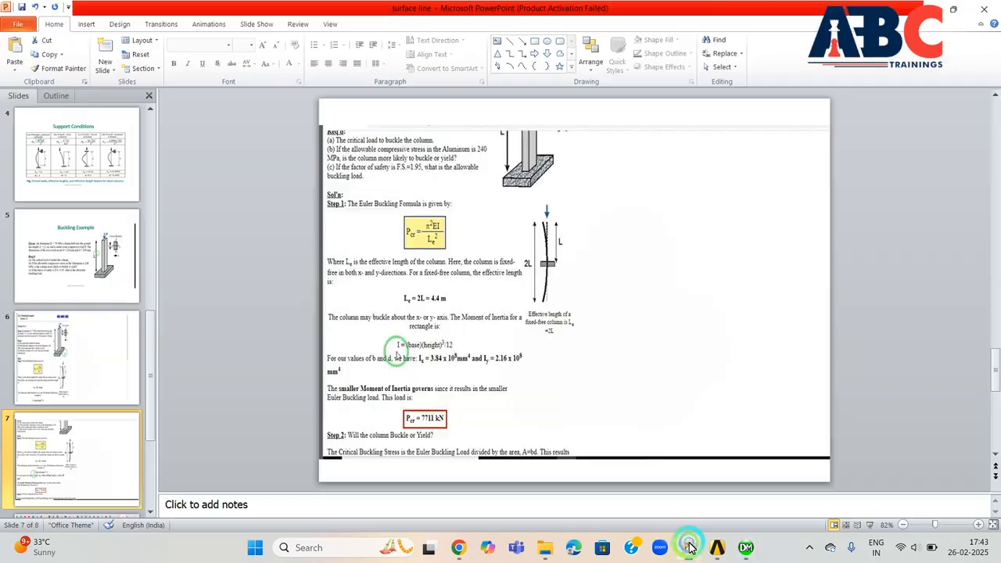
{"action": "left_click_drag", "start_coordinate": [149, 384], "coordinate": [134, 440]}
{"action": "left_click", "coordinate": [104, 463]}
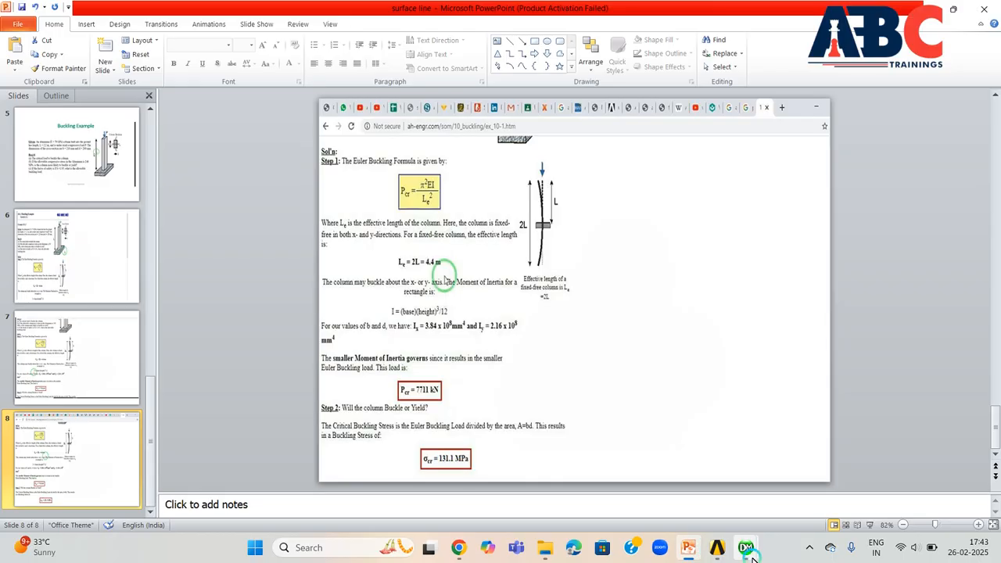
{"action": "mouse_move", "coordinate": [765, 548]}
{"action": "left_click", "coordinate": [815, 481]}
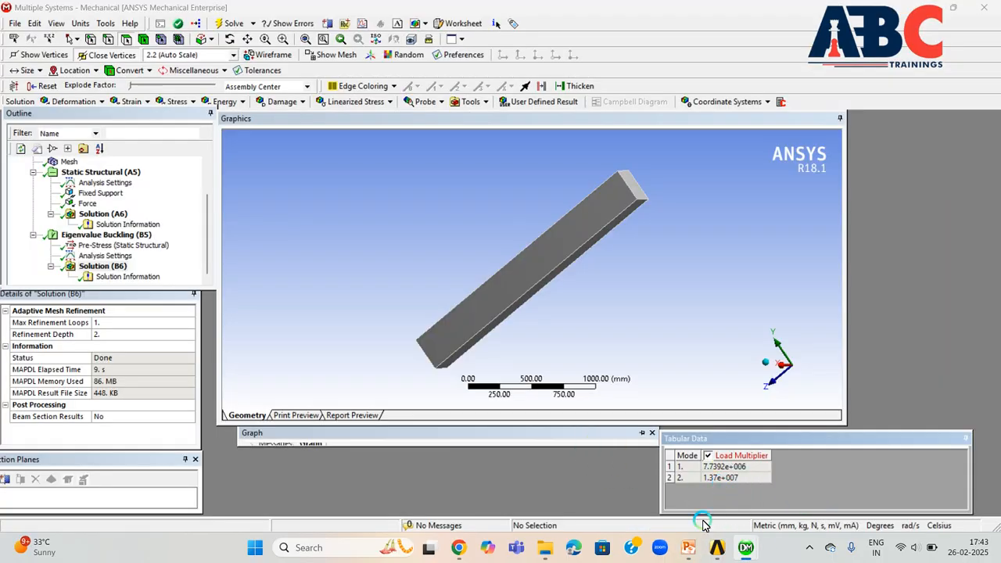
Step: Check slide 8 in PowerPoint again, view the project schematic in Workbench, and return to the column model in Mechanical
{"action": "mouse_move", "coordinate": [692, 540]}
{"action": "left_click", "coordinate": [673, 506]}
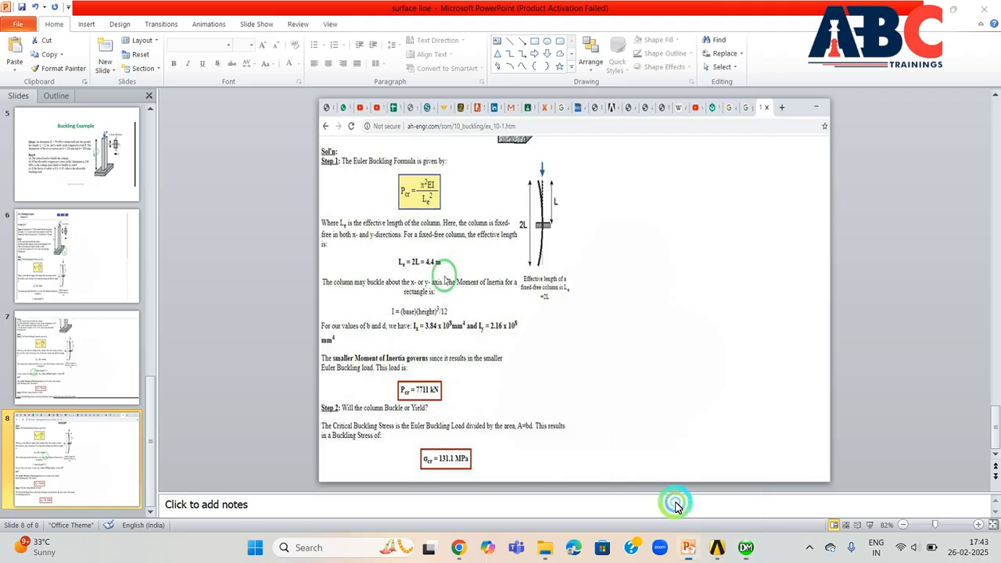
{"action": "left_click", "coordinate": [715, 543]}
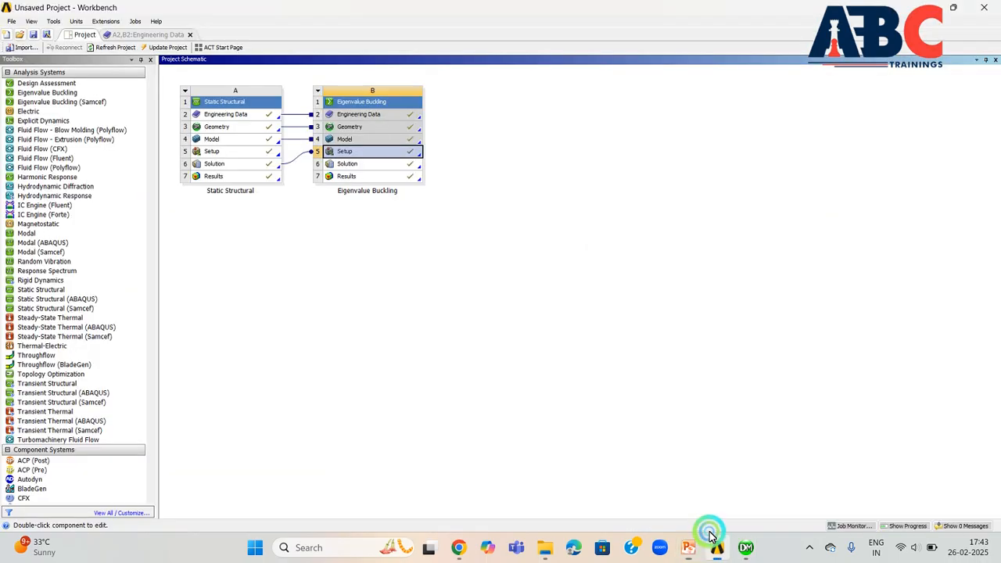
{"action": "mouse_move", "coordinate": [746, 538]}
{"action": "left_click", "coordinate": [786, 526]}
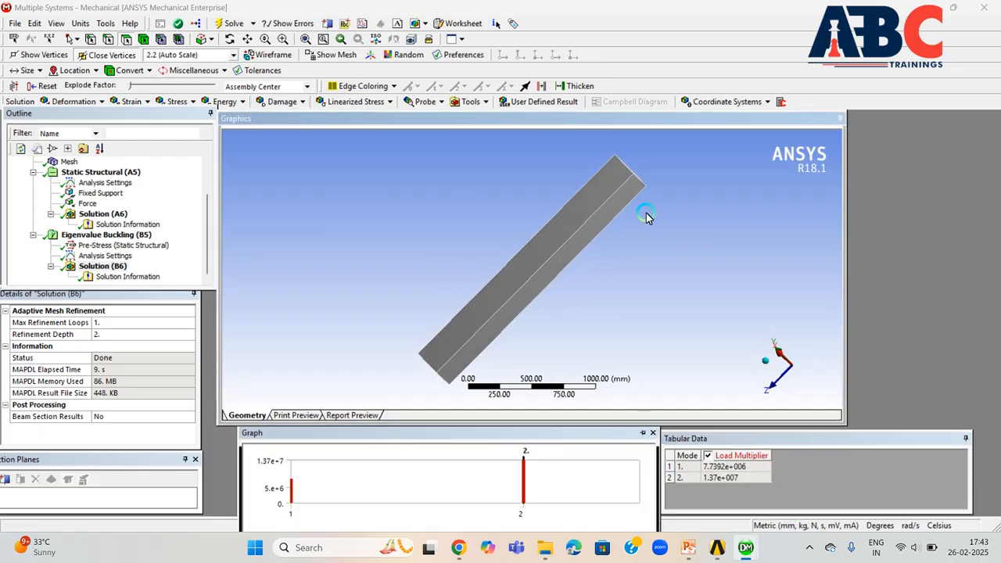
Step: Switch to PowerPoint and review the Euler buckling solution on slides 6 to 8
{"action": "mouse_move", "coordinate": [696, 538]}
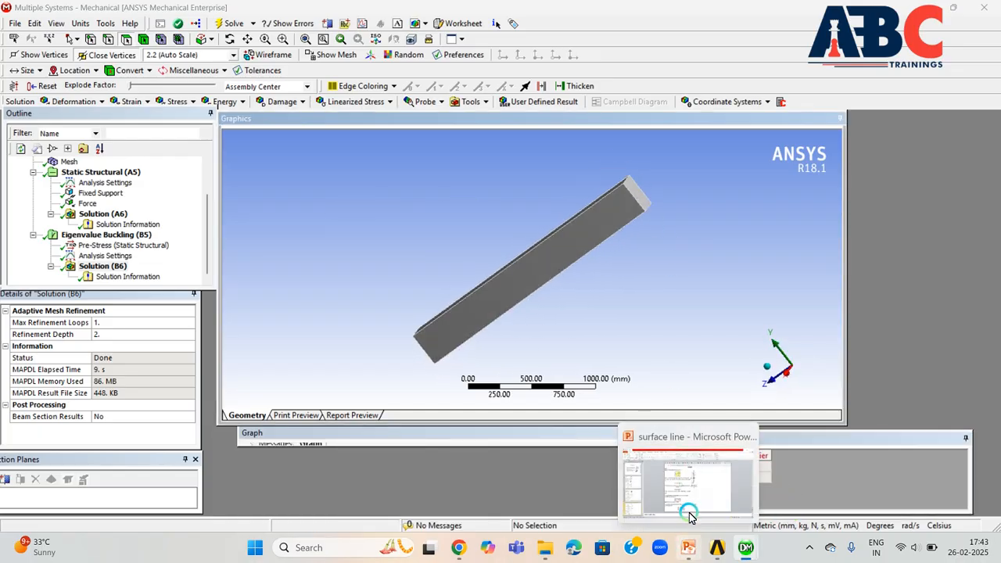
{"action": "left_click", "coordinate": [692, 500]}
{"action": "left_click", "coordinate": [71, 336]}
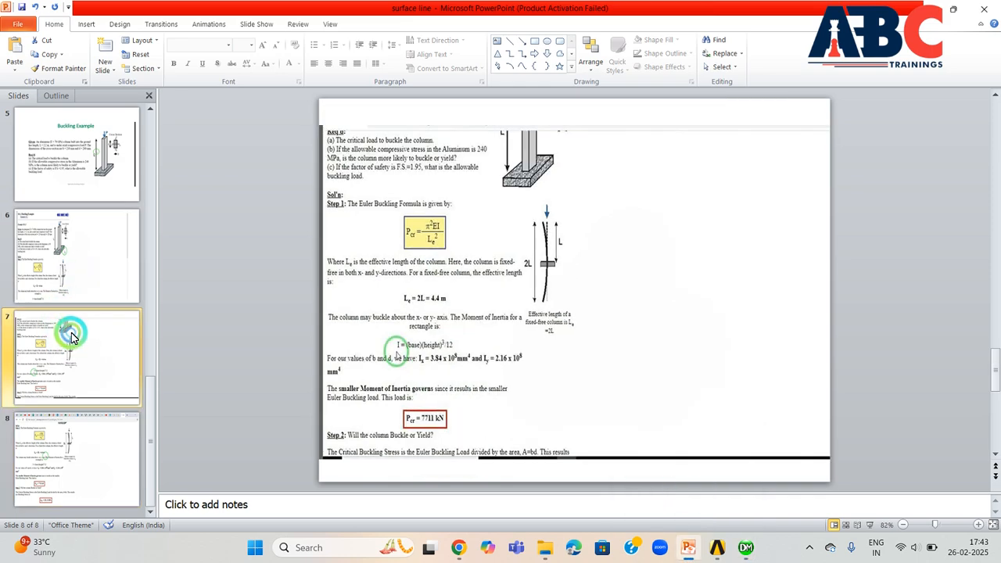
{"action": "scroll", "coordinate": [479, 283], "scroll_direction": "up", "scroll_amount": 1}
{"action": "scroll", "coordinate": [479, 283], "scroll_direction": "down", "scroll_amount": 2}
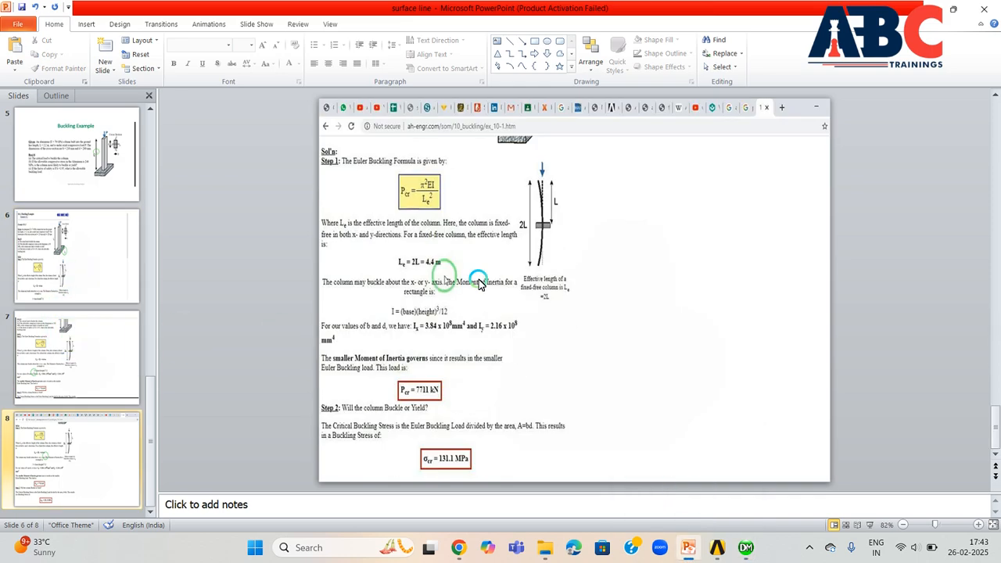